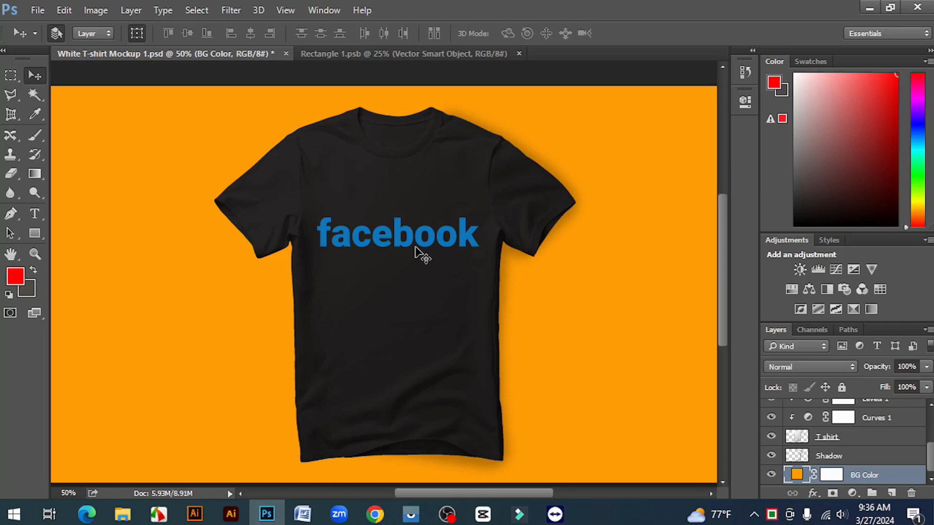
Step: Compare the facebook wordmark on the black T-shirt mockup in Photoshop with its source text in Illustrator
{"action": "scroll", "coordinate": [415, 247], "scroll_direction": "down", "scroll_amount": 1}
{"action": "scroll", "coordinate": [417, 247], "scroll_direction": "up", "scroll_amount": 1}
{"action": "left_click", "coordinate": [195, 514]}
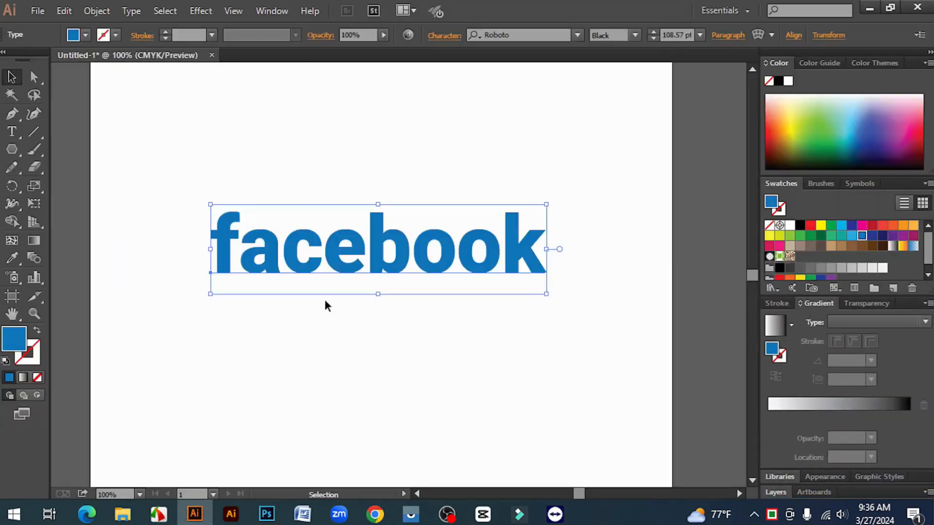
{"action": "left_click", "coordinate": [251, 280]}
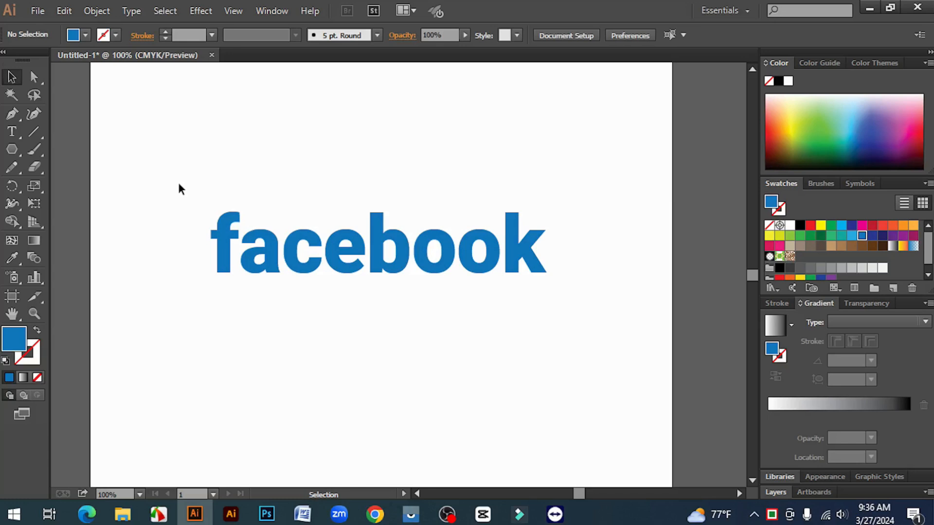
{"action": "left_click_drag", "start_coordinate": [179, 185], "coordinate": [617, 314]}
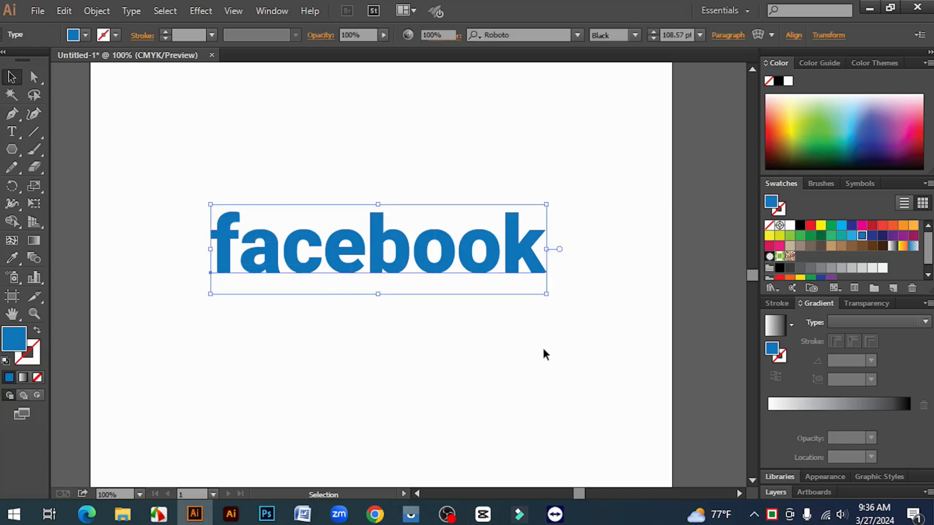
{"action": "left_click", "coordinate": [543, 349]}
{"action": "left_click", "coordinate": [267, 514]}
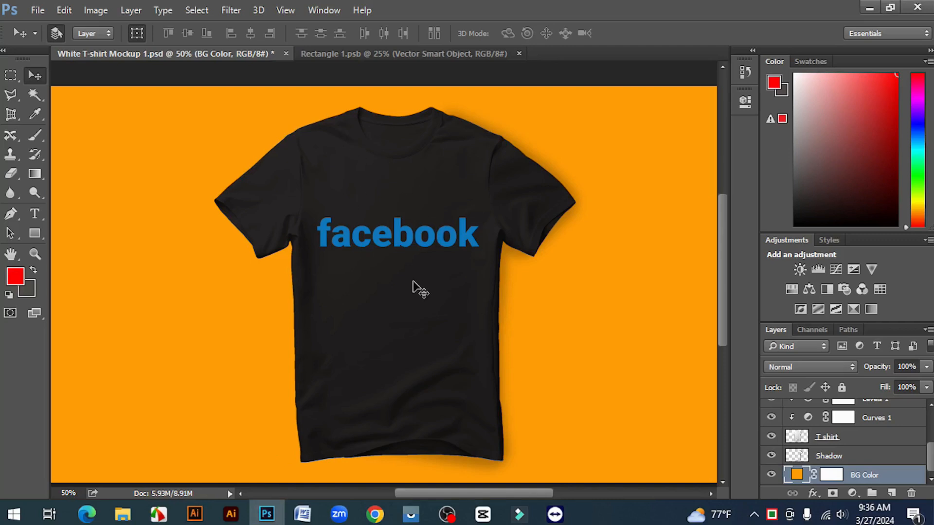
{"action": "left_click", "coordinate": [195, 514]}
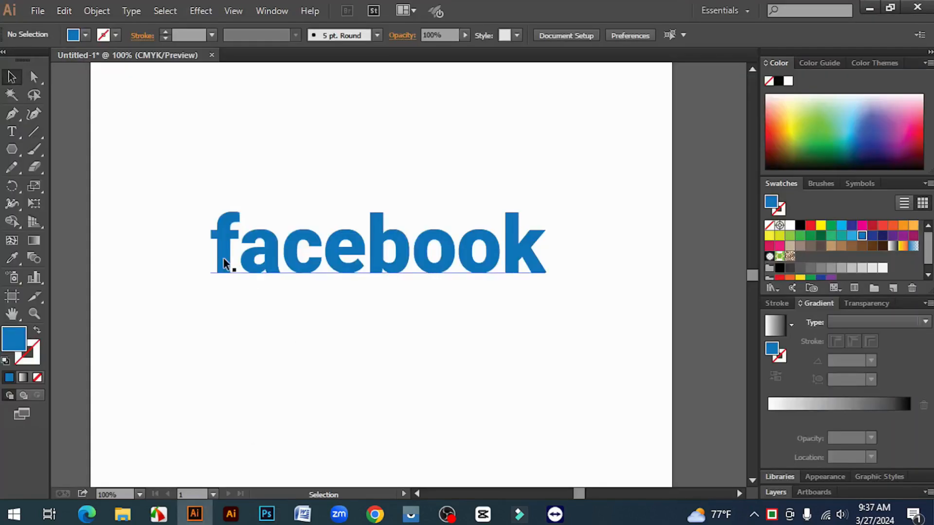
{"action": "left_click", "coordinate": [267, 515]}
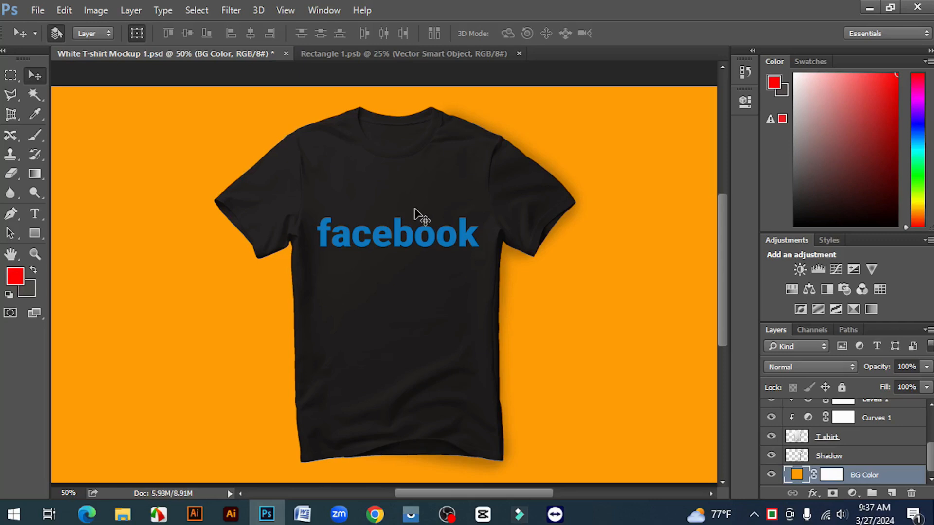
{"action": "left_click", "coordinate": [194, 514]}
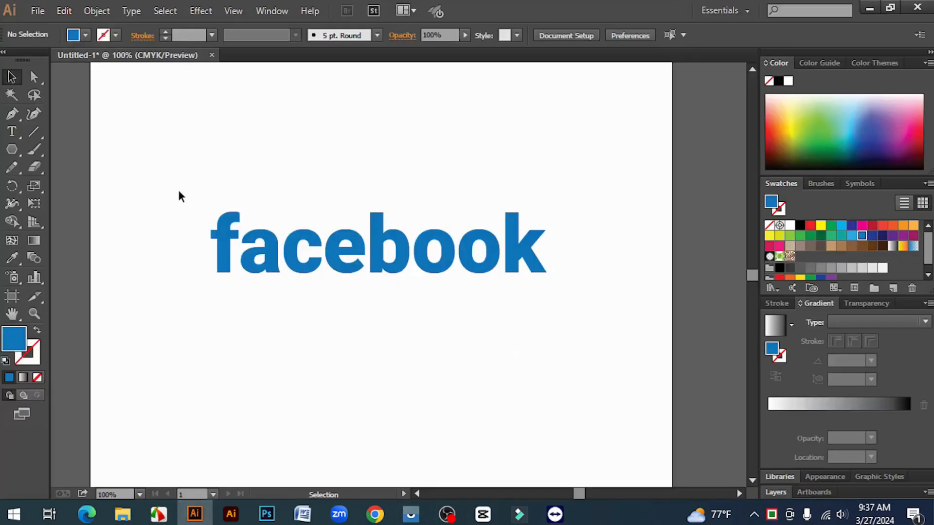
{"action": "left_click_drag", "start_coordinate": [178, 192], "coordinate": [614, 320]}
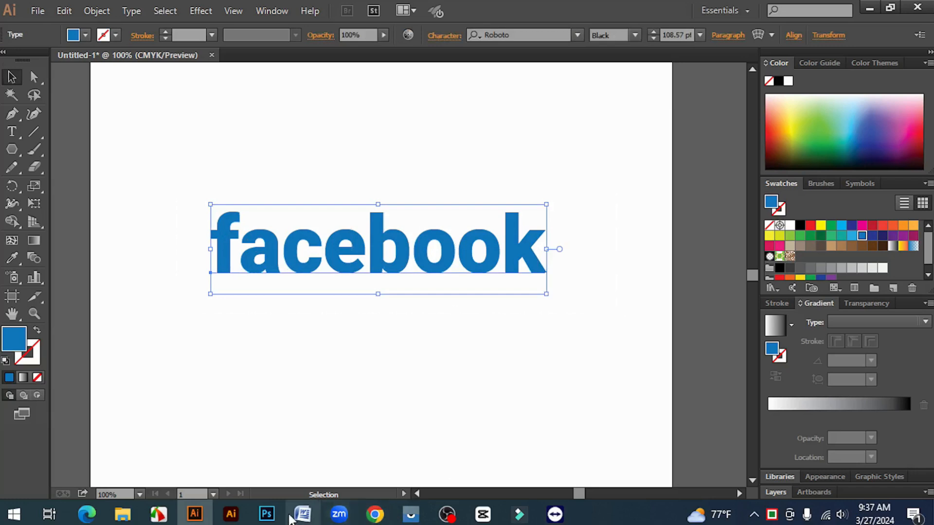
{"action": "left_click", "coordinate": [266, 515]}
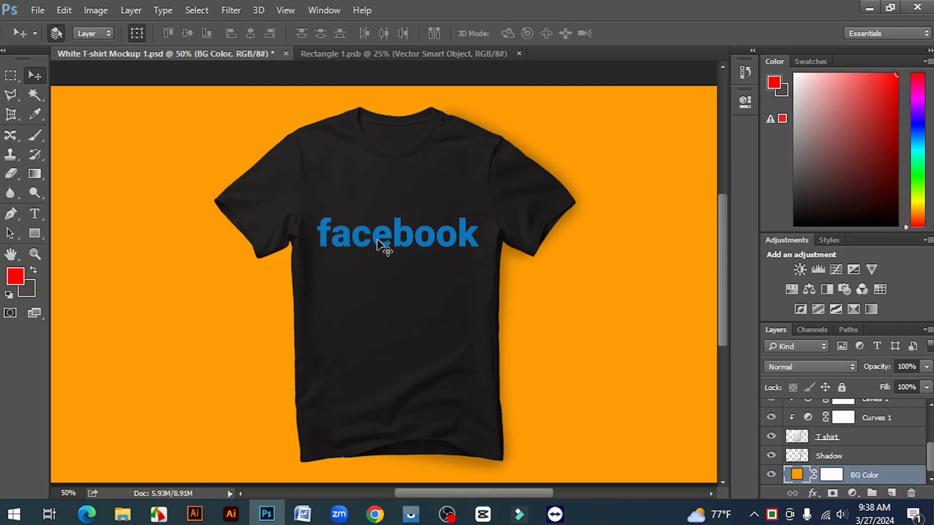
{"action": "scroll", "coordinate": [398, 246], "scroll_direction": "down", "scroll_amount": 1}
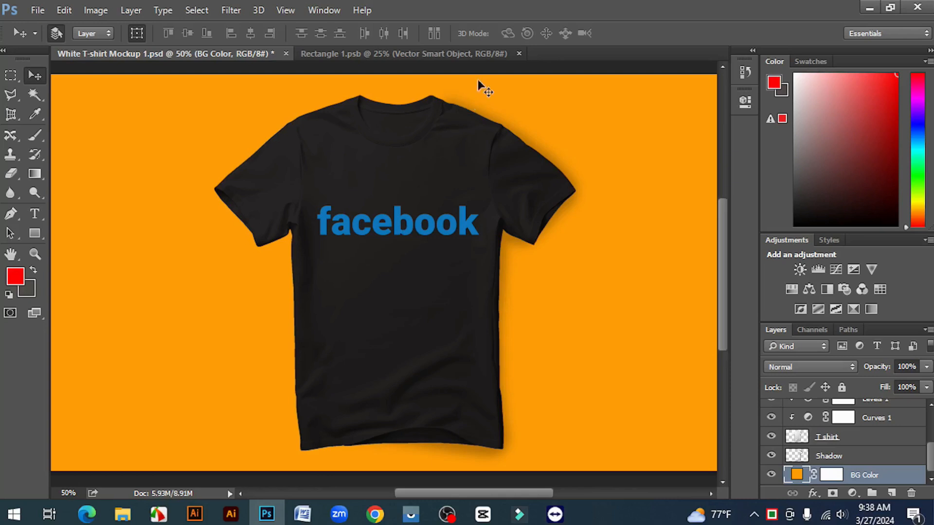
Step: Close Rectangle 1.psb and White T-shirt Mockup 1.psd without saving the changes
{"action": "left_click", "coordinate": [519, 53]}
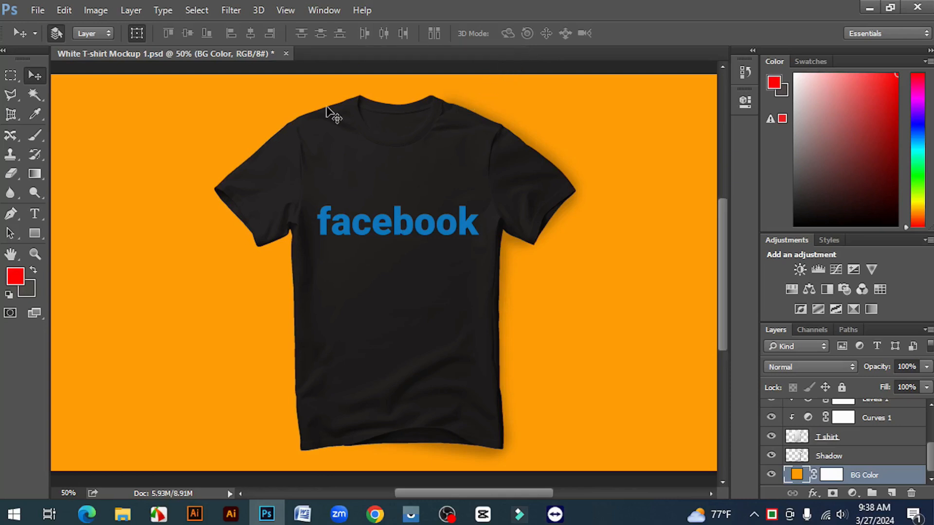
{"action": "left_click", "coordinate": [287, 53]}
{"action": "left_click", "coordinate": [500, 210]}
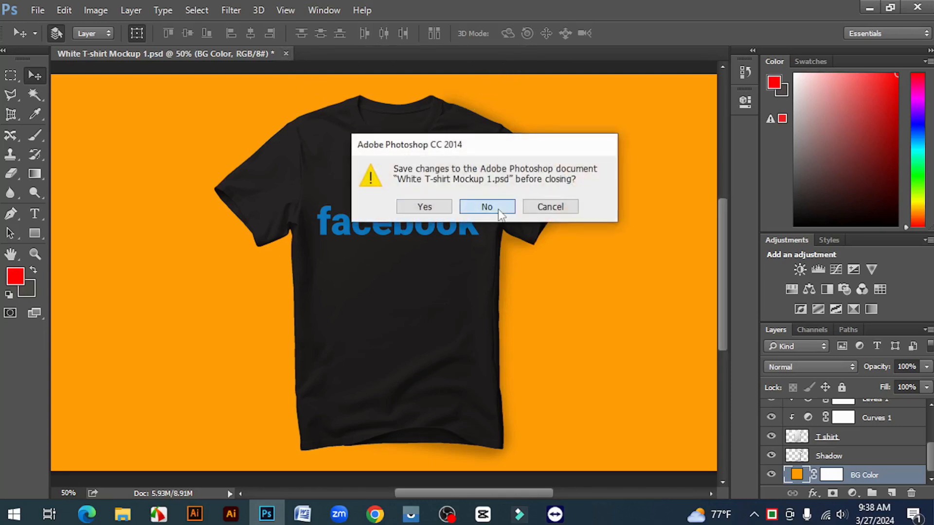
Step: Switch to Illustrator and delete the blue facebook text from the artboard
{"action": "left_click", "coordinate": [195, 513]}
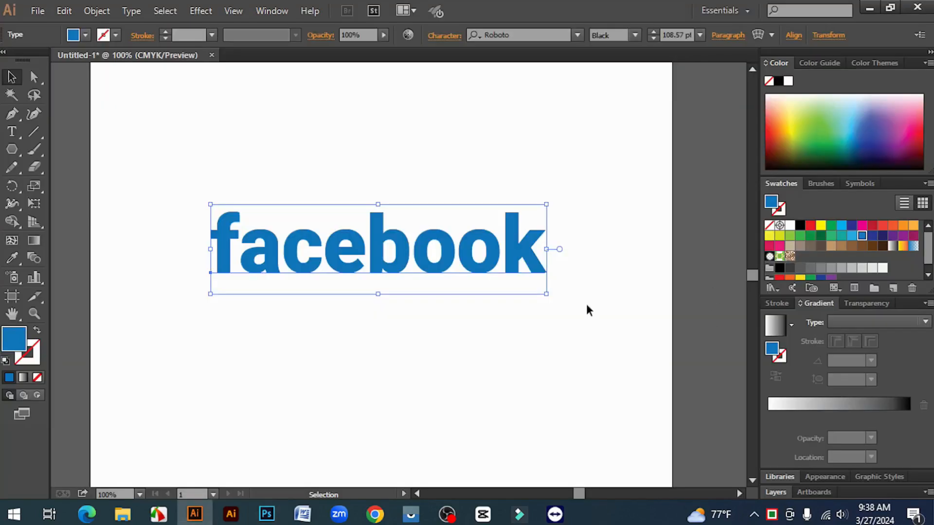
{"action": "left_click", "coordinate": [475, 358]}
{"action": "left_click_drag", "start_coordinate": [170, 171], "coordinate": [569, 307]}
{"action": "key", "text": "Delete"}
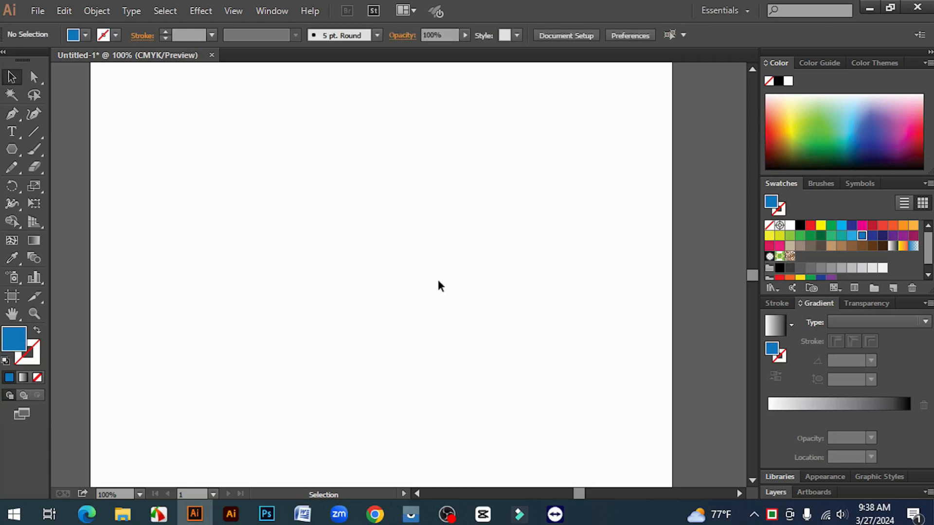
Step: Place a text insertion point on the artboard with the Type tool and set the font to Agency FB Bold
{"action": "left_click", "coordinate": [12, 132]}
{"action": "left_click", "coordinate": [279, 270]}
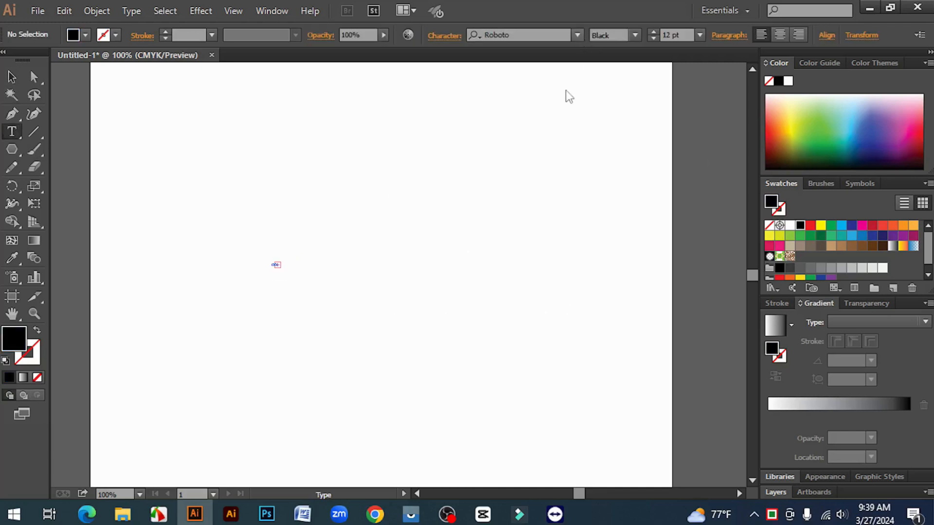
{"action": "left_click", "coordinate": [577, 35]}
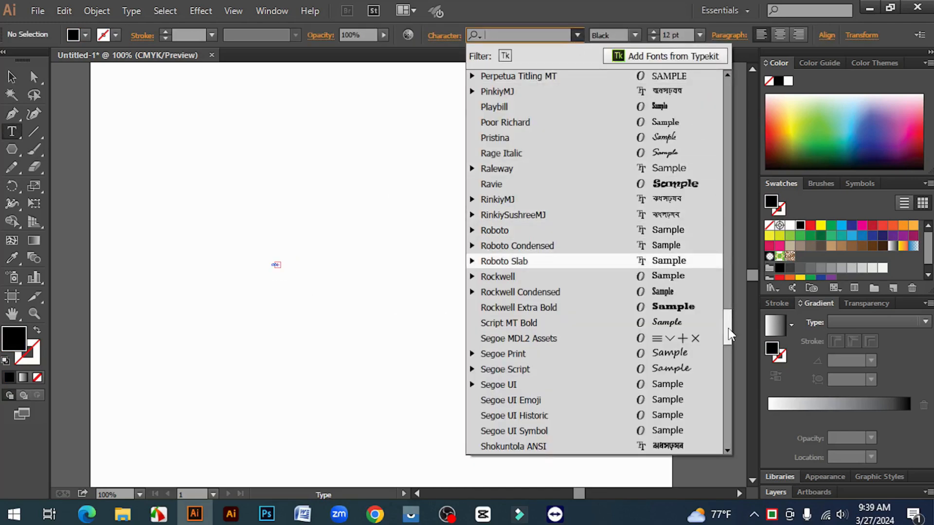
{"action": "left_click_drag", "start_coordinate": [728, 328], "coordinate": [730, 73]}
{"action": "left_click", "coordinate": [499, 77]}
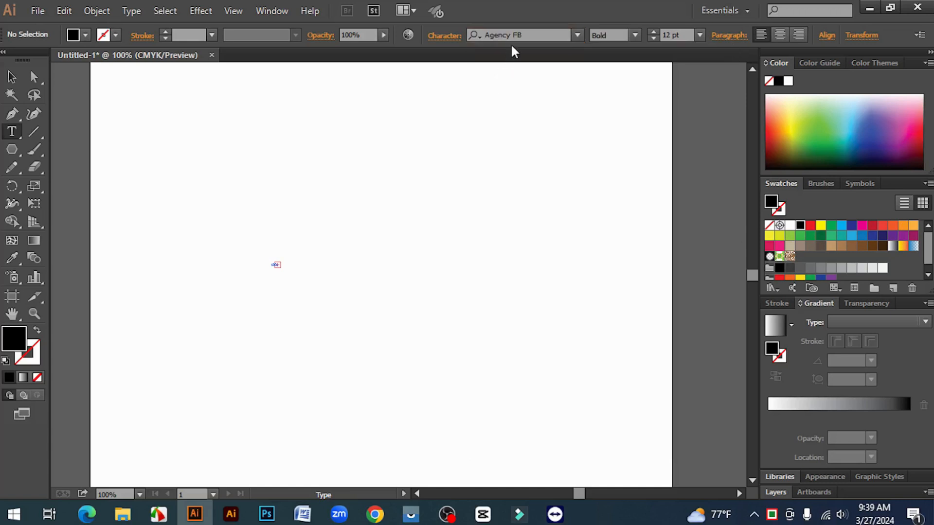
{"action": "left_click", "coordinate": [11, 77]}
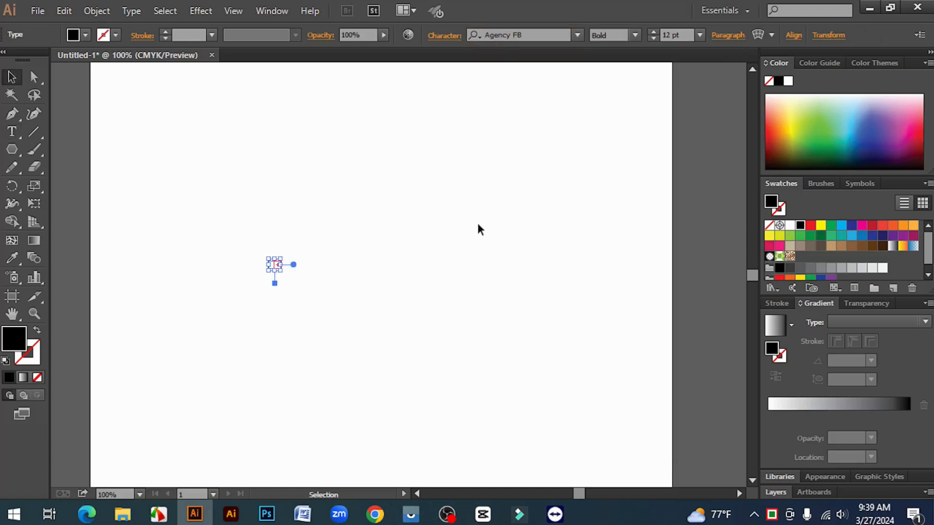
{"action": "left_click", "coordinate": [97, 186]}
Step: Create a new point text reading "facebook" in the upper middle of the artboard
{"action": "left_click", "coordinate": [12, 132]}
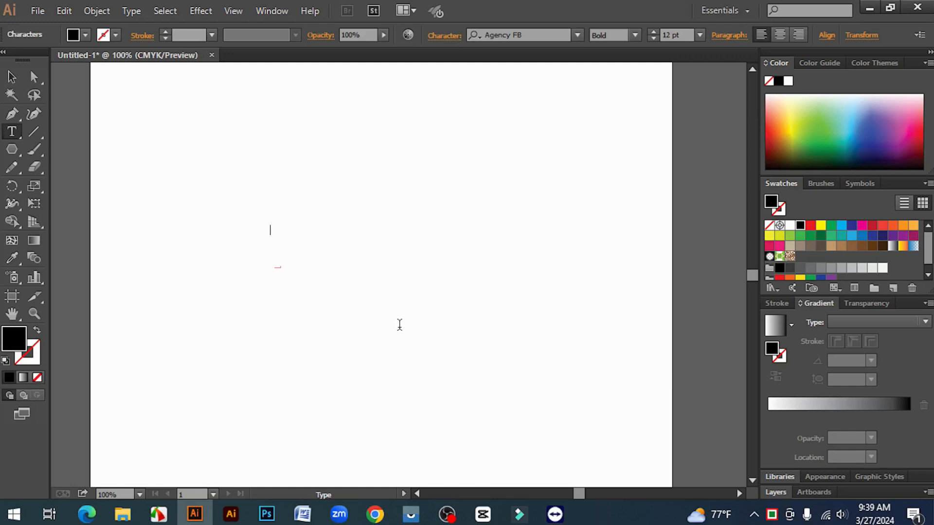
{"action": "key", "text": "BackSpace"}
{"action": "key", "text": "BackSpace"}
{"action": "key", "text": "BackSpace"}
{"action": "type", "text": "facebook"}
{"action": "left_click", "coordinate": [12, 76]}
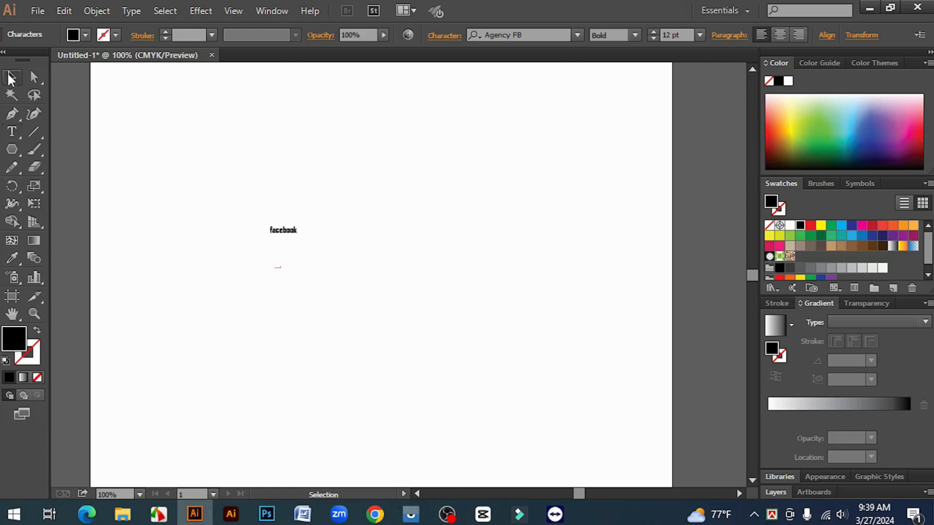
Step: Scale the facebook text up to about 124 pt and position it near the middle of the artboard
{"action": "left_click_drag", "start_coordinate": [297, 235], "coordinate": [549, 334]}
{"action": "left_click_drag", "start_coordinate": [460, 280], "coordinate": [446, 247]}
{"action": "left_click", "coordinate": [434, 380]}
{"action": "left_click_drag", "start_coordinate": [387, 242], "coordinate": [382, 258]}
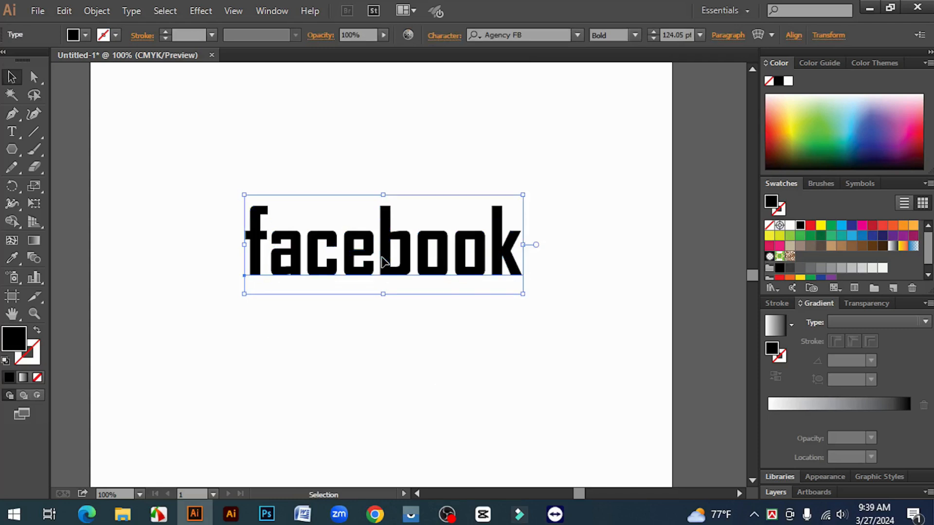
{"action": "left_click", "coordinate": [397, 345]}
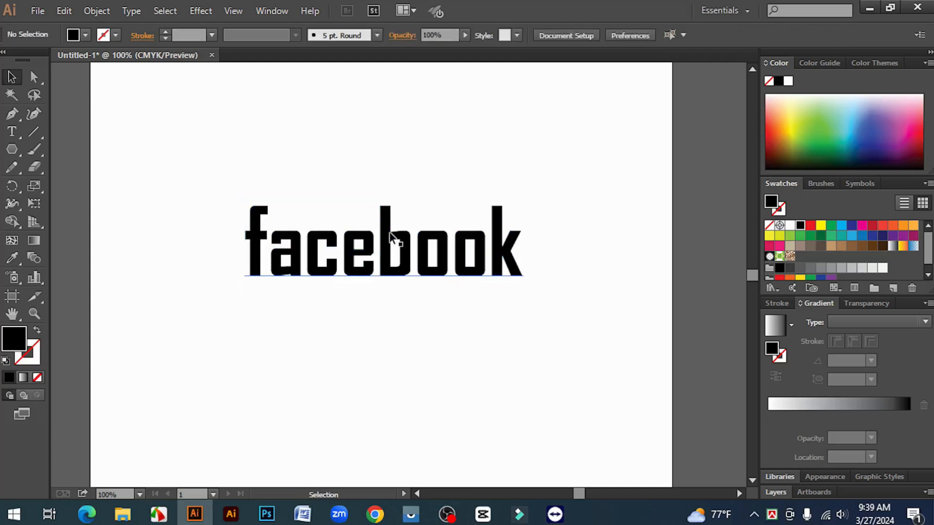
Step: Reposition the enlarged facebook text slightly lower on the artboard, keeping its horizontal placement
{"action": "left_click_drag", "start_coordinate": [390, 233], "coordinate": [391, 247]}
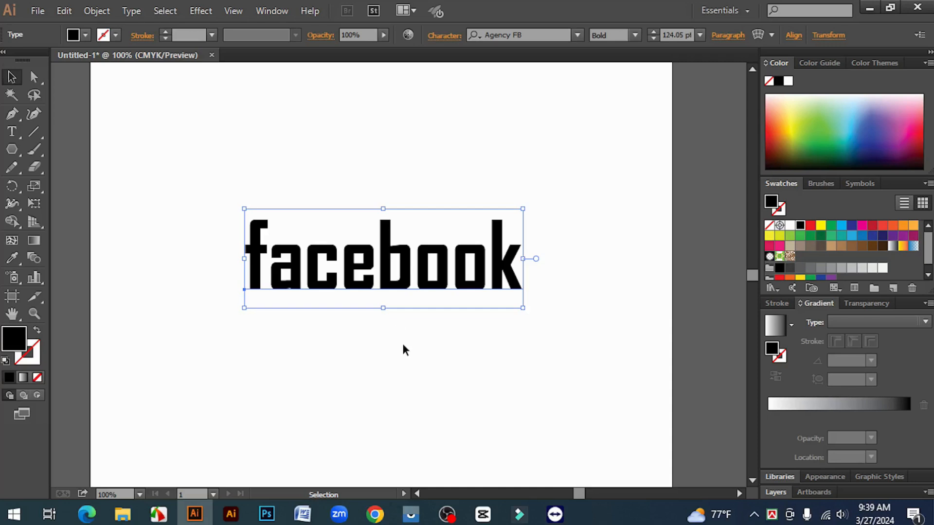
{"action": "left_click", "coordinate": [386, 278], "text": "shift"}
{"action": "left_click", "coordinate": [387, 278]}
{"action": "left_click_drag", "start_coordinate": [386, 258], "coordinate": [385, 235]}
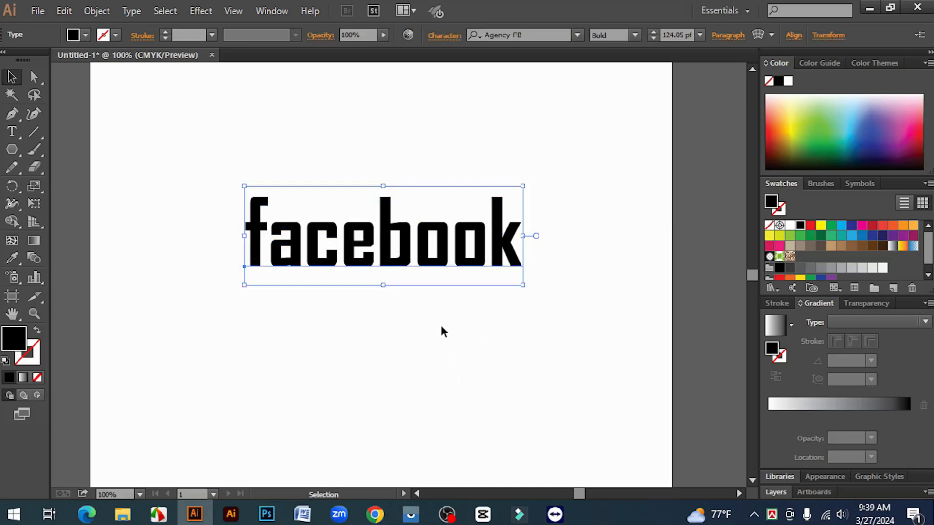
{"action": "left_click", "coordinate": [382, 222], "text": "shift"}
{"action": "left_click", "coordinate": [387, 220]}
{"action": "left_click", "coordinate": [385, 236], "text": "shift"}
{"action": "left_click", "coordinate": [385, 236]}
{"action": "left_click_drag", "start_coordinate": [388, 225], "coordinate": [389, 239]}
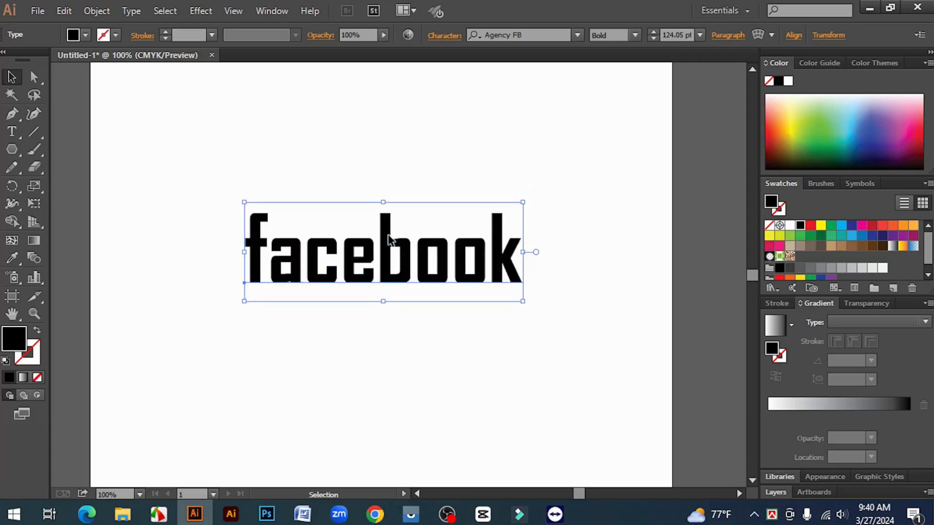
{"action": "left_click", "coordinate": [408, 342]}
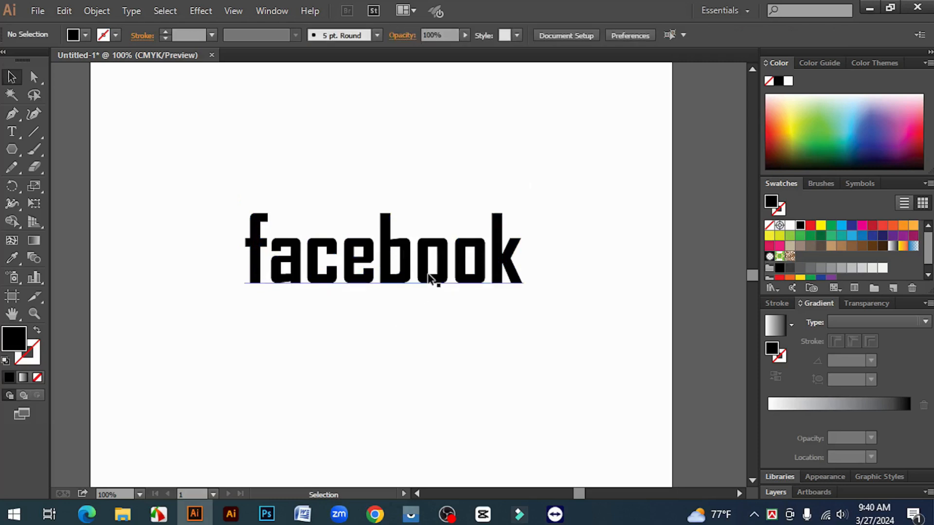
{"action": "key", "text": "ctrl+a"}
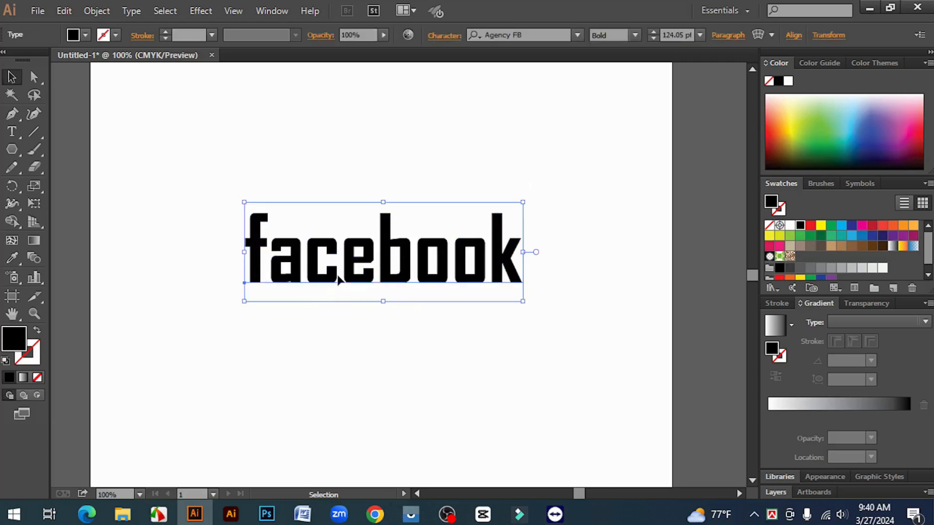
{"action": "key", "text": "ctrl+shift+a"}
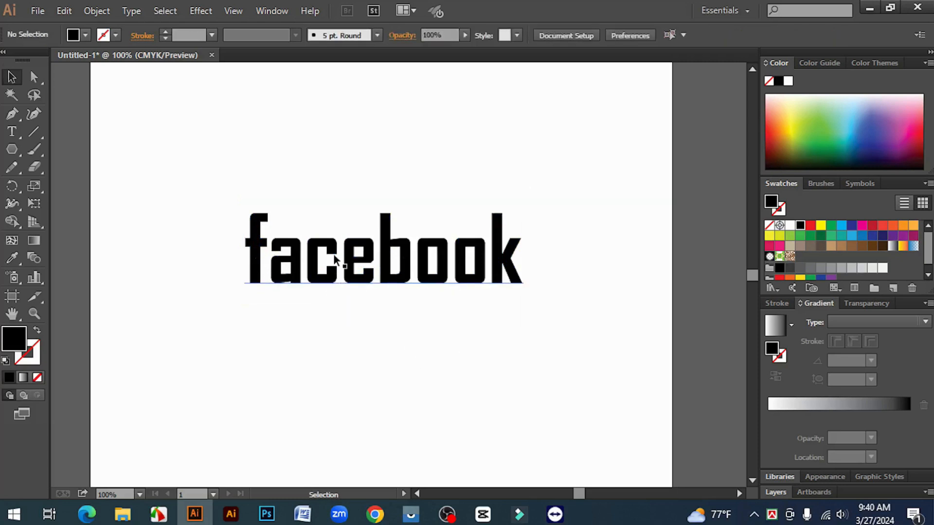
{"action": "left_click", "coordinate": [253, 245]}
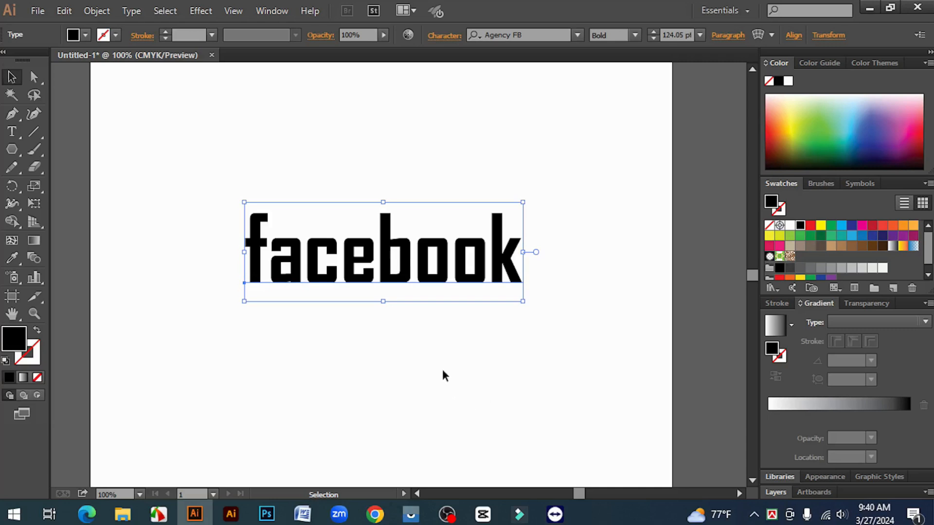
{"action": "left_click", "coordinate": [217, 257]}
{"action": "left_click_drag", "start_coordinate": [179, 190], "coordinate": [569, 306]}
{"action": "left_click", "coordinate": [422, 319]}
{"action": "left_click", "coordinate": [388, 243]}
{"action": "left_click", "coordinate": [411, 347]}
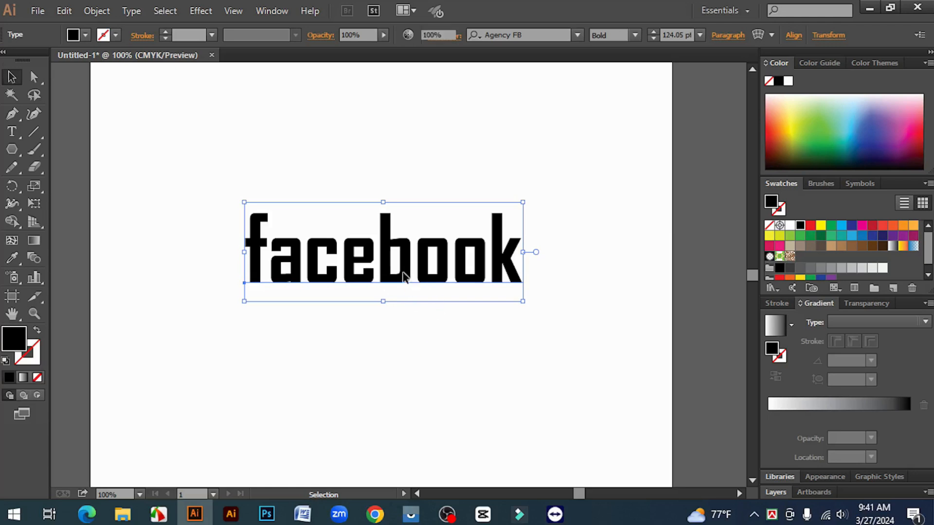
Step: Select the facebook text on the artboard
{"action": "left_click", "coordinate": [382, 249]}
{"action": "left_click", "coordinate": [540, 34]}
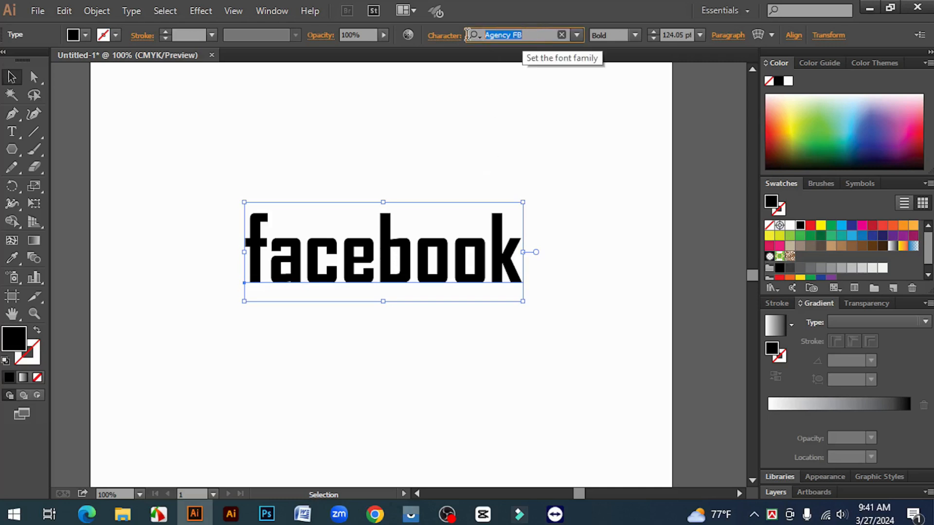
{"action": "left_click", "coordinate": [386, 254]}
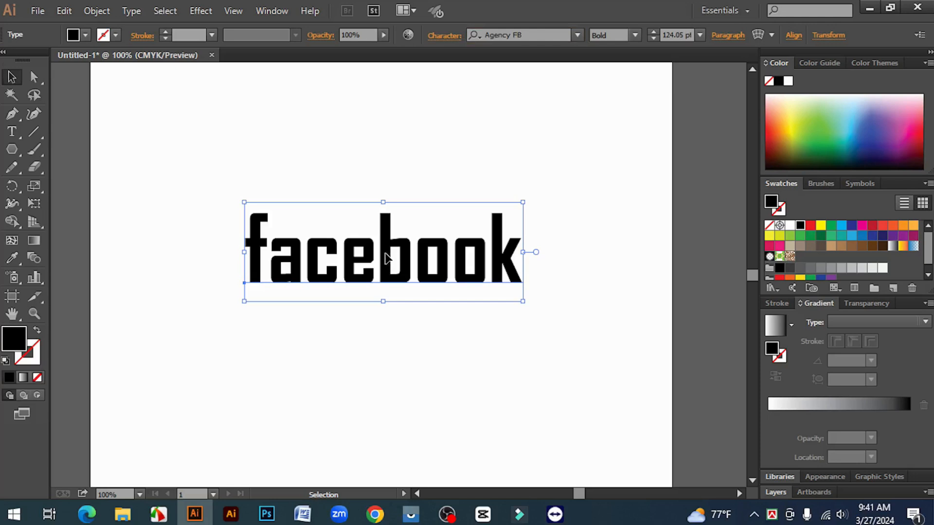
{"action": "left_click", "coordinate": [533, 35]}
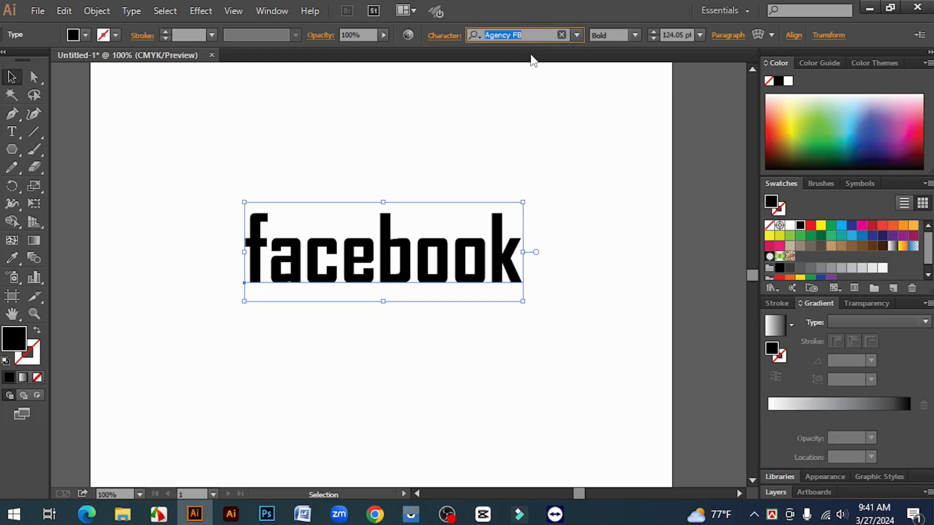
{"action": "left_click", "coordinate": [528, 34]}
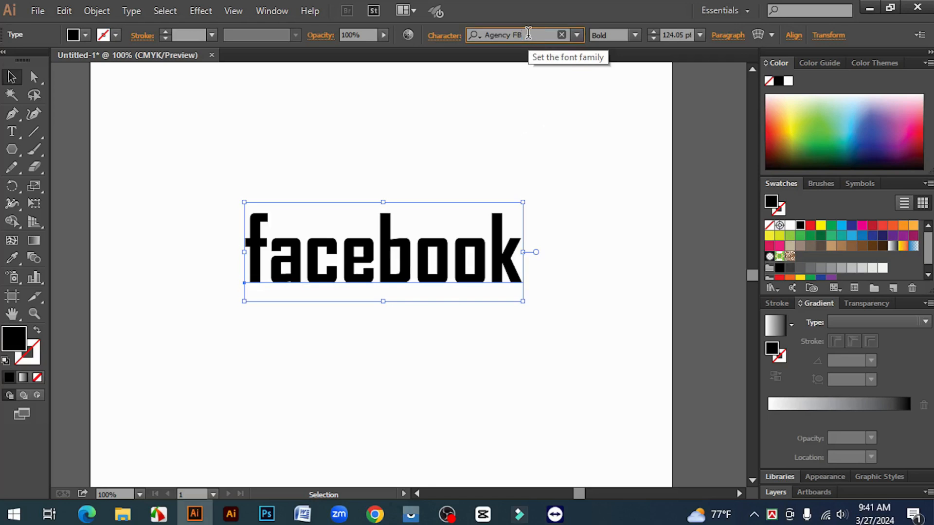
{"action": "left_click_drag", "start_coordinate": [529, 34], "coordinate": [479, 28]}
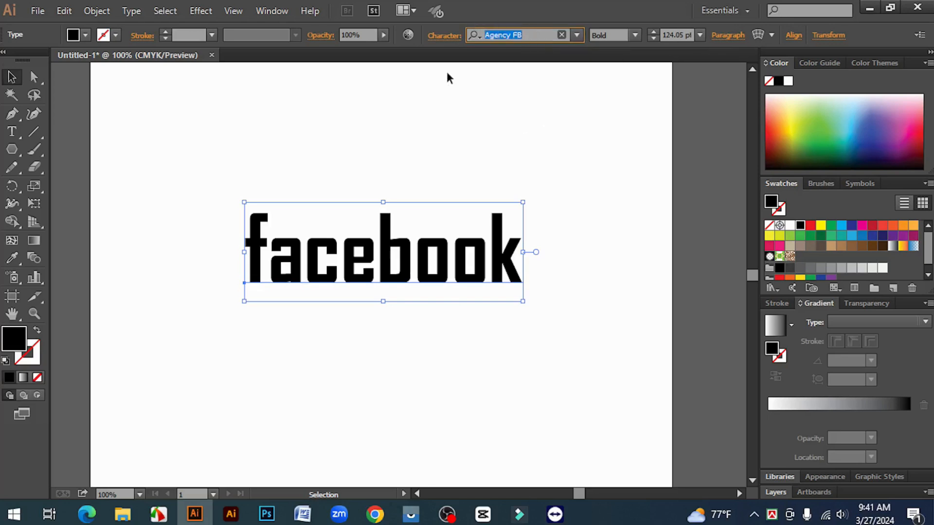
{"action": "left_click", "coordinate": [532, 34]}
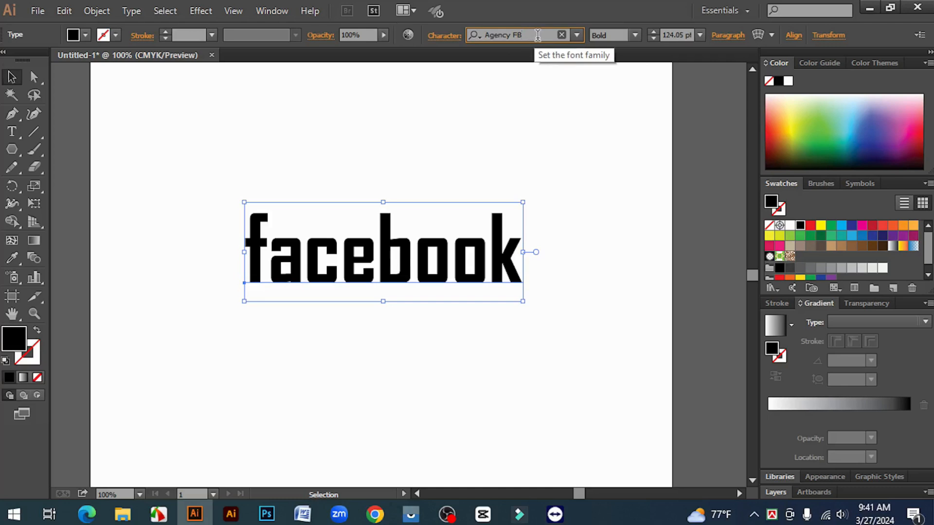
{"action": "left_click_drag", "start_coordinate": [532, 34], "coordinate": [478, 34]}
{"action": "left_click", "coordinate": [530, 34]}
{"action": "left_click", "coordinate": [527, 36]}
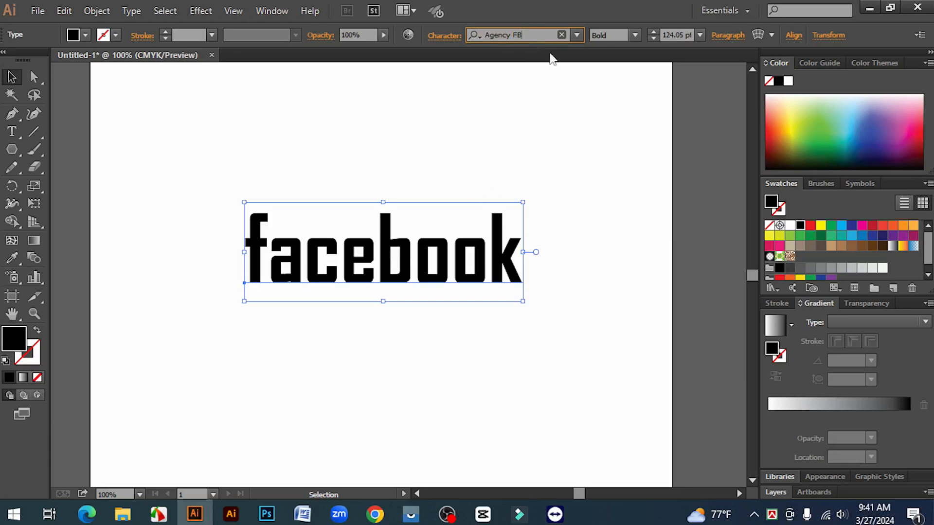
{"action": "left_click_drag", "start_coordinate": [500, 34], "coordinate": [460, 34]}
{"action": "left_click", "coordinate": [530, 35]}
{"action": "left_click_drag", "start_coordinate": [534, 35], "coordinate": [456, 41]}
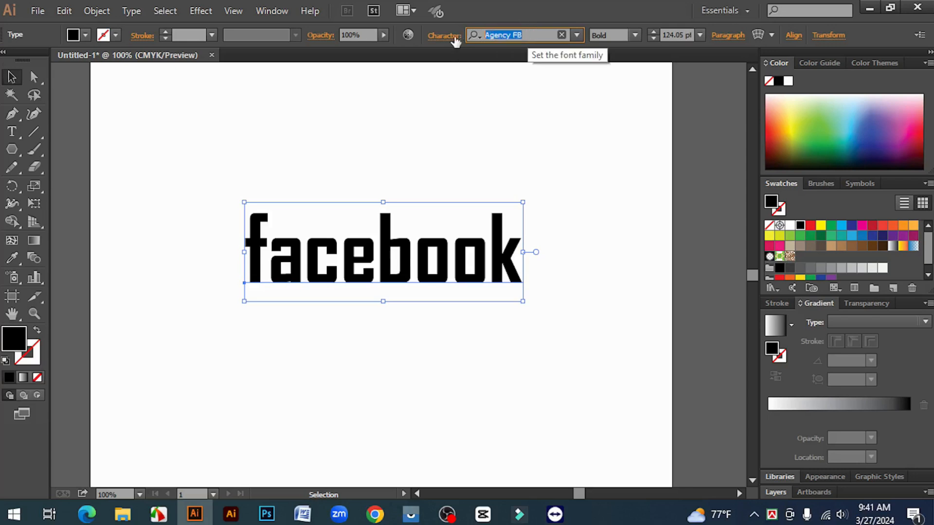
{"action": "left_click", "coordinate": [526, 37]}
{"action": "left_click_drag", "start_coordinate": [530, 35], "coordinate": [479, 35]}
{"action": "left_click", "coordinate": [517, 35]}
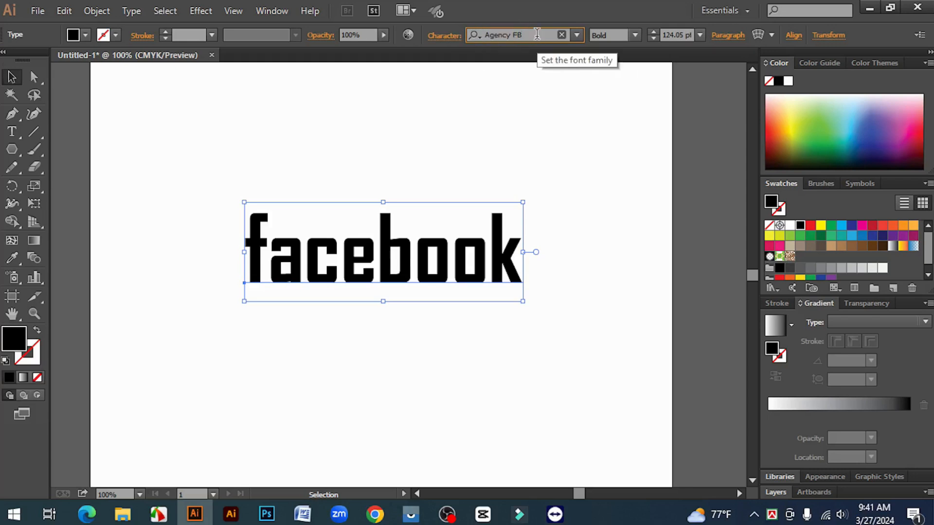
Step: Search the font families for "roboto" and set the selected facebook text to Roboto Black
{"action": "left_click_drag", "start_coordinate": [534, 35], "coordinate": [477, 41]}
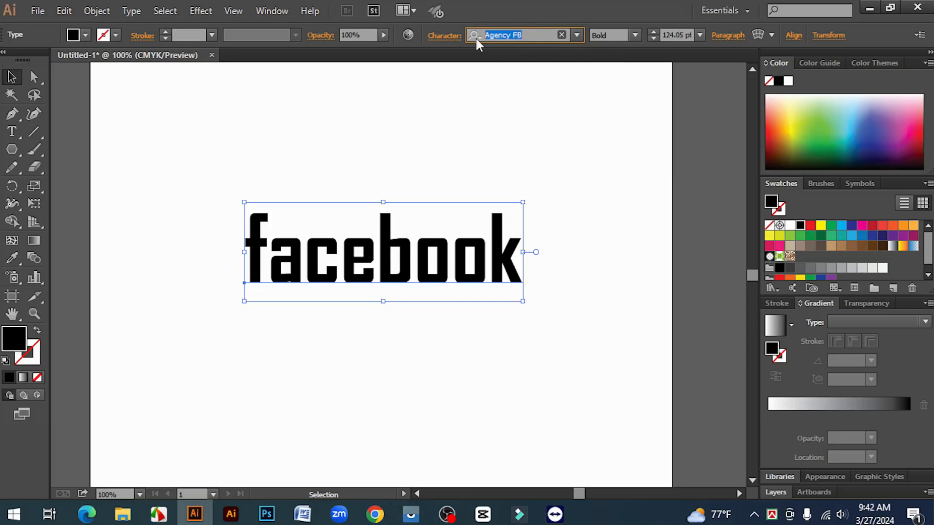
{"action": "type", "text": "rob"}
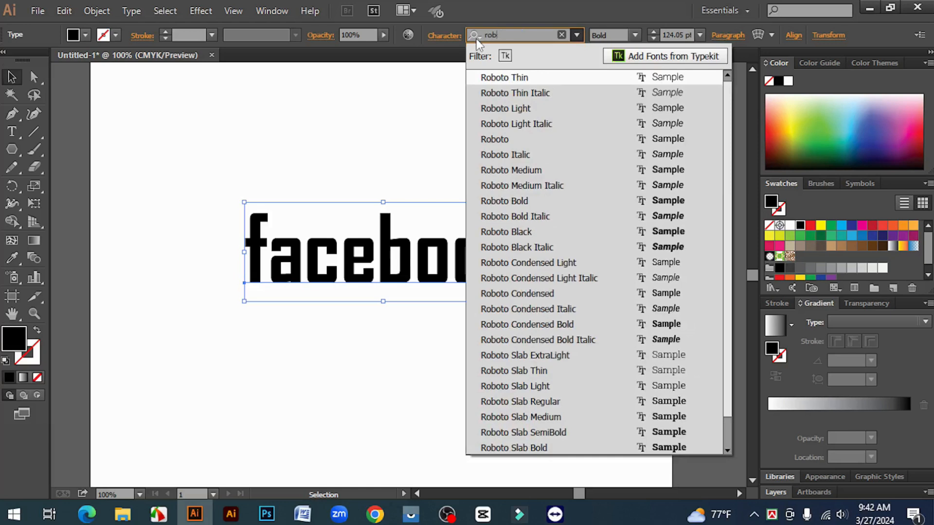
{"action": "type", "text": "oto"}
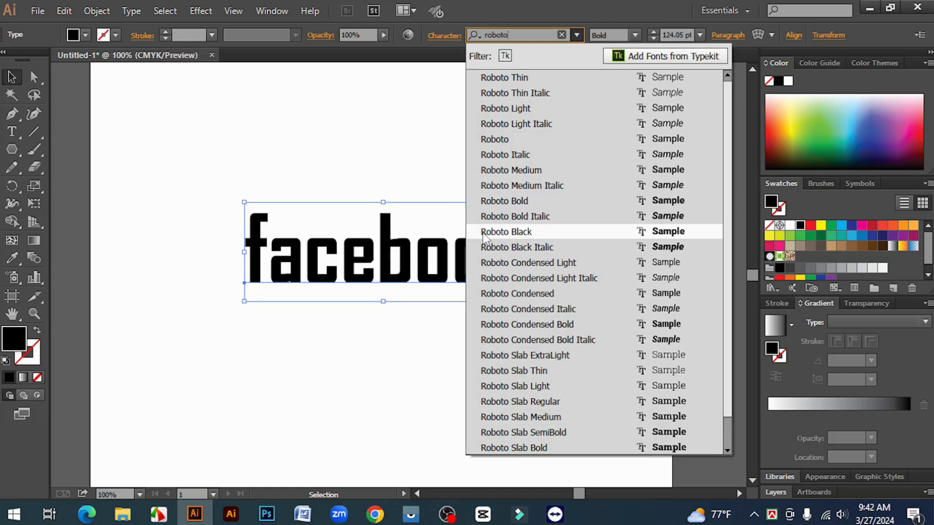
{"action": "left_click", "coordinate": [509, 232]}
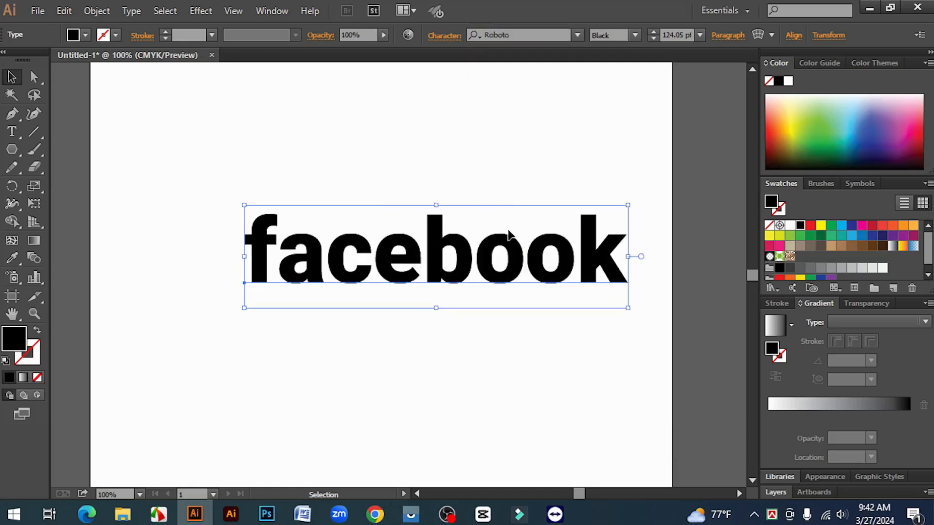
Step: Move the facebook text left and slightly up so it sits near the artboard's horizontal centre, and deselect it
{"action": "left_click", "coordinate": [531, 287]}
{"action": "left_click_drag", "start_coordinate": [499, 261], "coordinate": [475, 263]}
{"action": "left_click_drag", "start_coordinate": [467, 355], "coordinate": [466, 357]}
{"action": "left_click", "coordinate": [452, 361]}
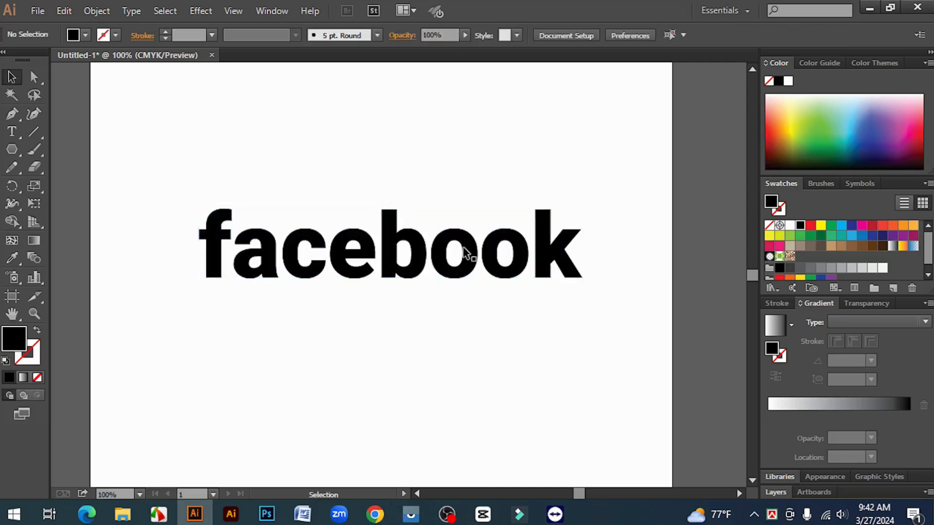
Step: Fill the facebook text with the blue swatch C=85 M=50 Y=0 K=0 and deselect it
{"action": "left_click", "coordinate": [420, 242]}
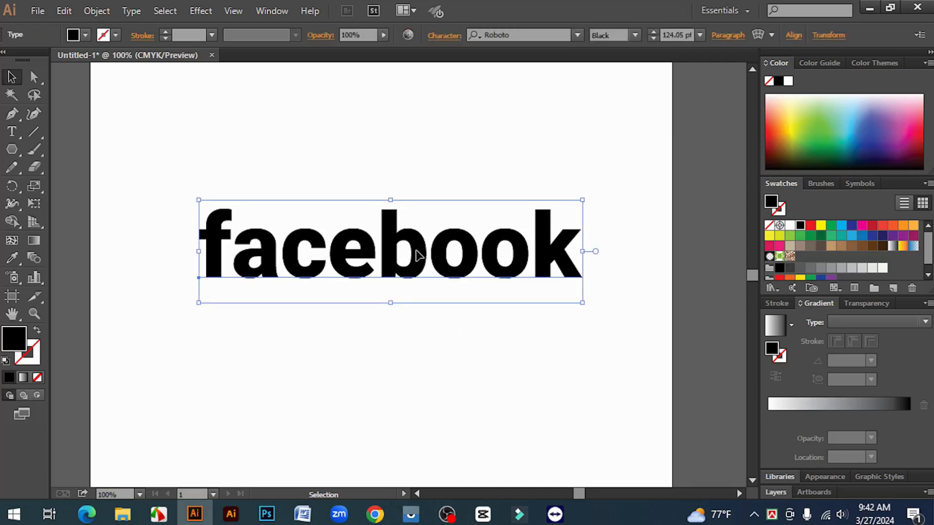
{"action": "left_click", "coordinate": [464, 174]}
{"action": "left_click", "coordinate": [391, 244]}
{"action": "left_click", "coordinate": [864, 238]}
{"action": "left_click", "coordinate": [370, 391]}
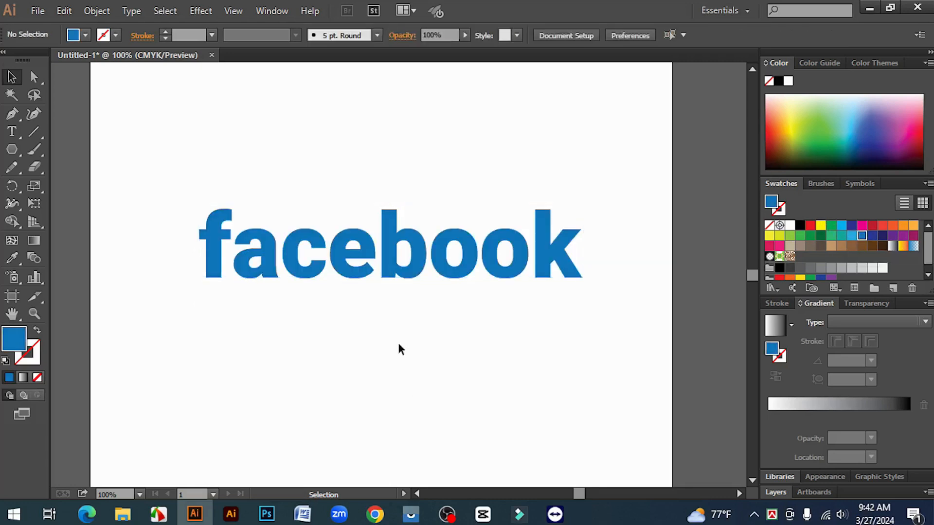
Step: Shift the blue facebook text about 9 px to the left and reselect it
{"action": "left_click_drag", "start_coordinate": [416, 249], "coordinate": [409, 248]}
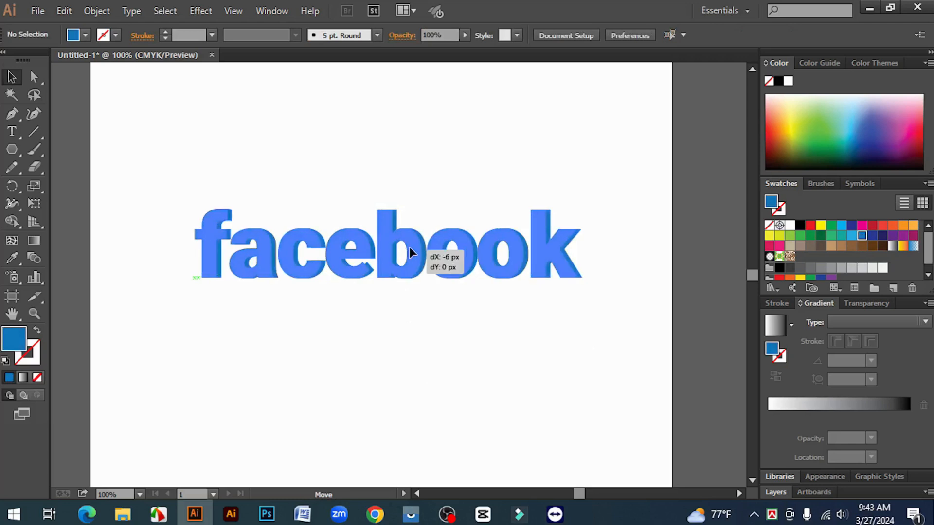
{"action": "left_click", "coordinate": [420, 352]}
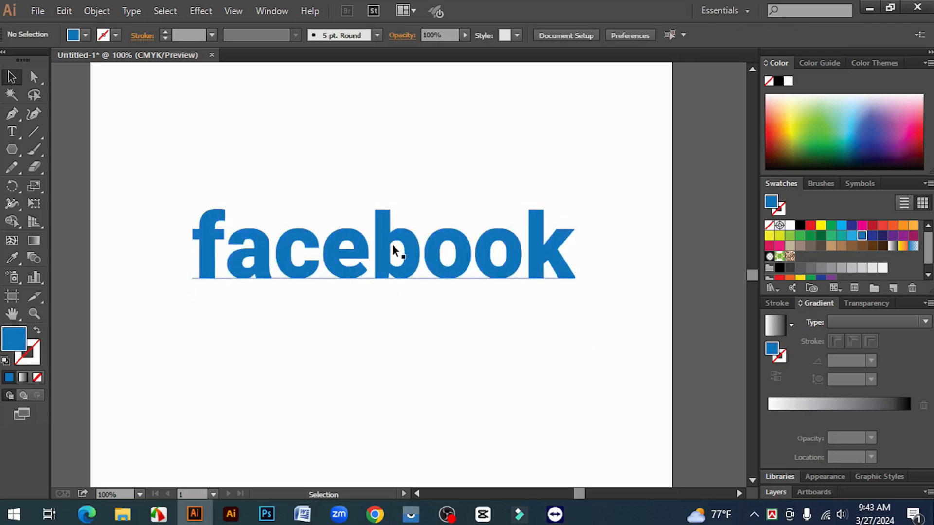
{"action": "left_click_drag", "start_coordinate": [188, 208], "coordinate": [583, 316]}
{"action": "left_click", "coordinate": [583, 318]}
{"action": "left_click_drag", "start_coordinate": [169, 196], "coordinate": [583, 295]}
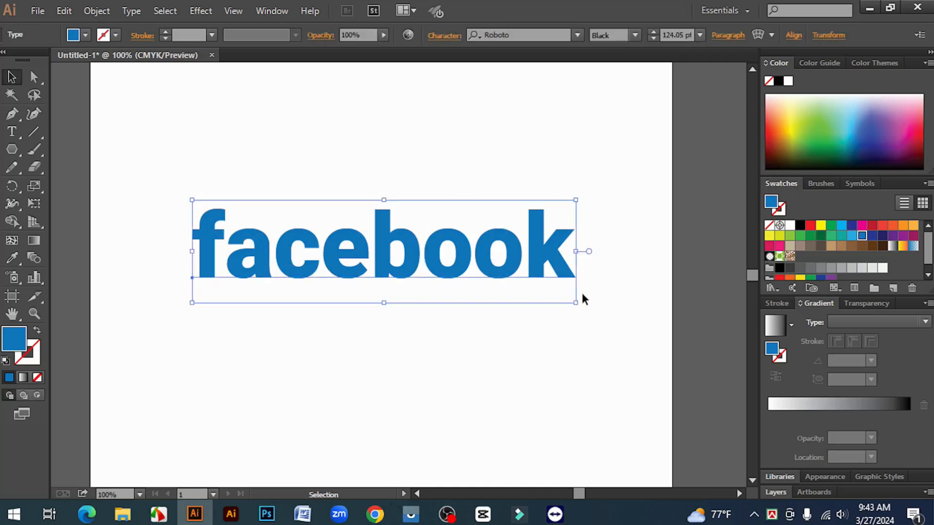
Step: Switch to Photoshop and open White T-shirt Mockup 1 from the D: drive folder Mockup > My Mockup > T-shirt mockup
{"action": "left_click", "coordinate": [267, 514]}
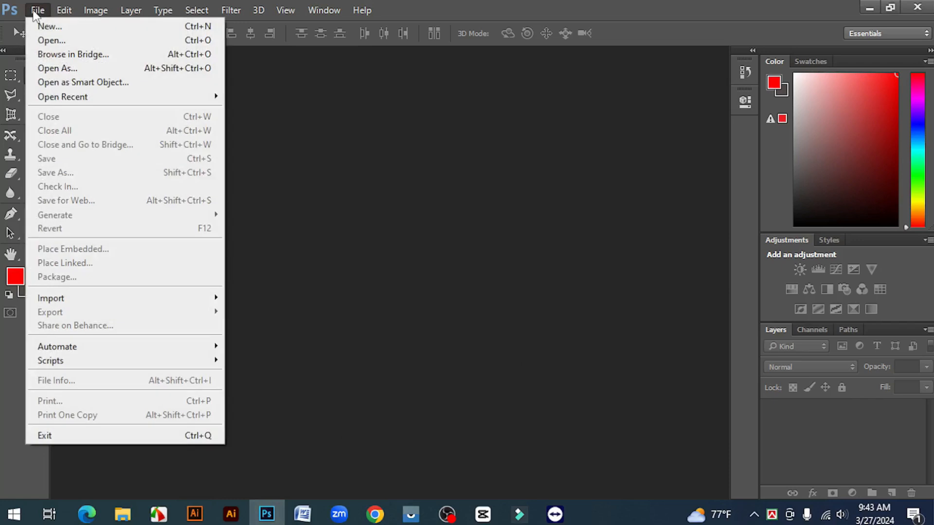
{"action": "left_click", "coordinate": [49, 41]}
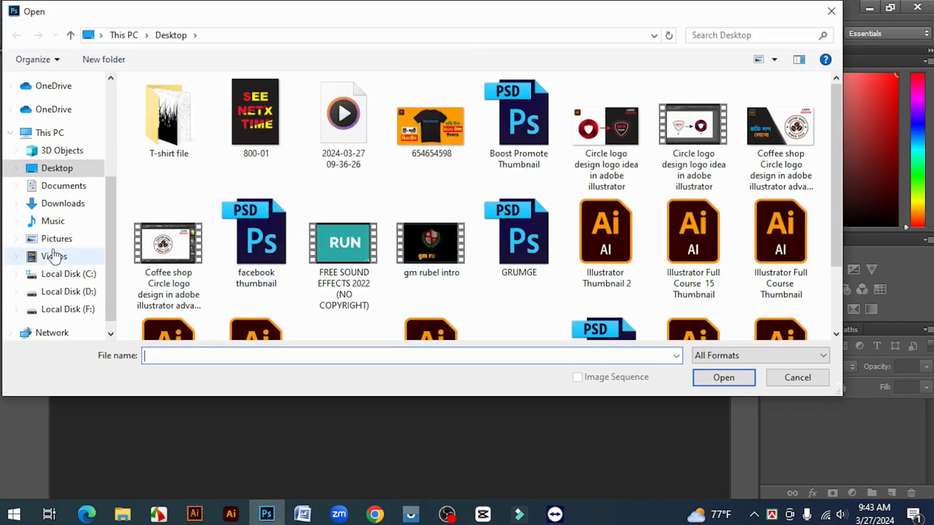
{"action": "left_click", "coordinate": [74, 295]}
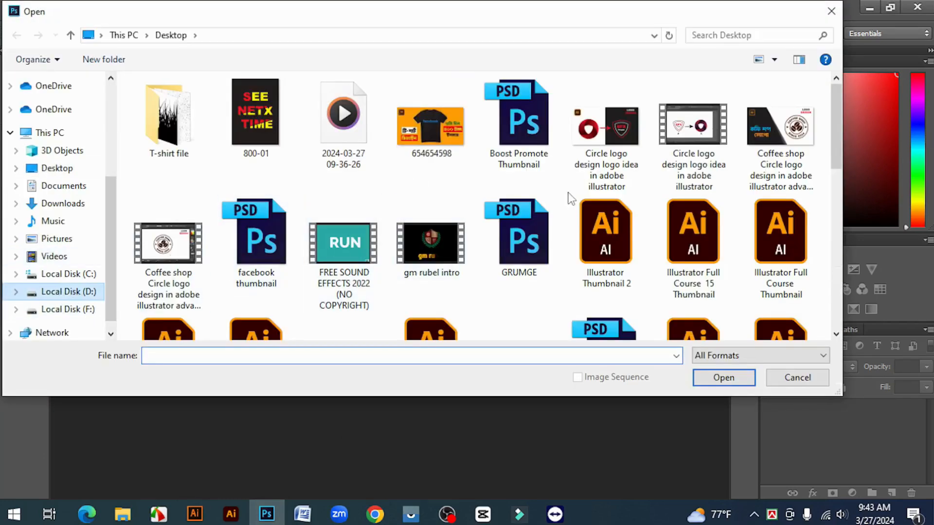
{"action": "left_click", "coordinate": [566, 192]}
{"action": "double_click", "coordinate": [623, 187]}
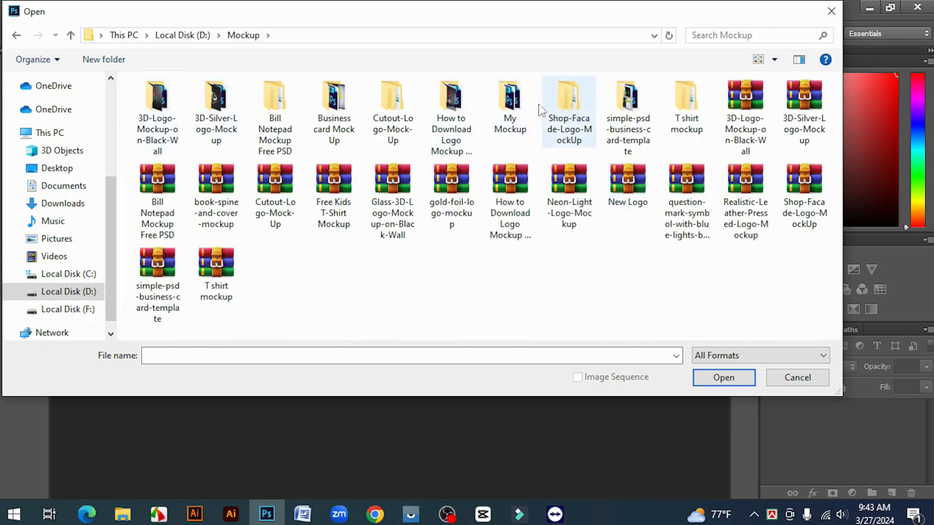
{"action": "double_click", "coordinate": [511, 114]}
{"action": "double_click", "coordinate": [172, 124]}
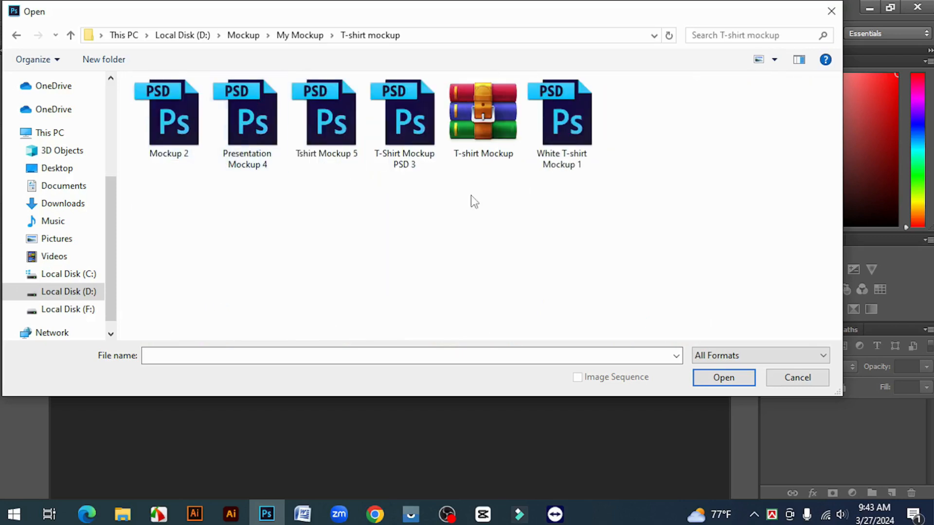
{"action": "left_click", "coordinate": [567, 125]}
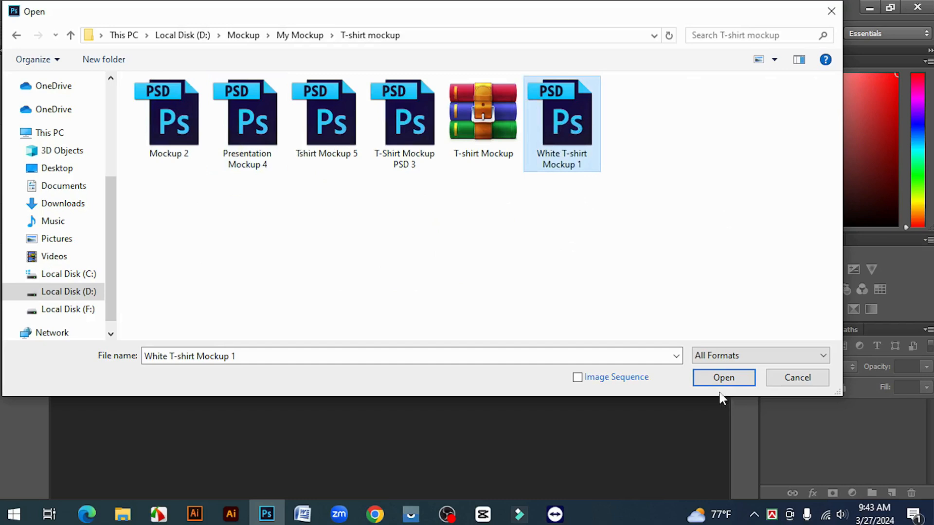
{"action": "left_click", "coordinate": [723, 378]}
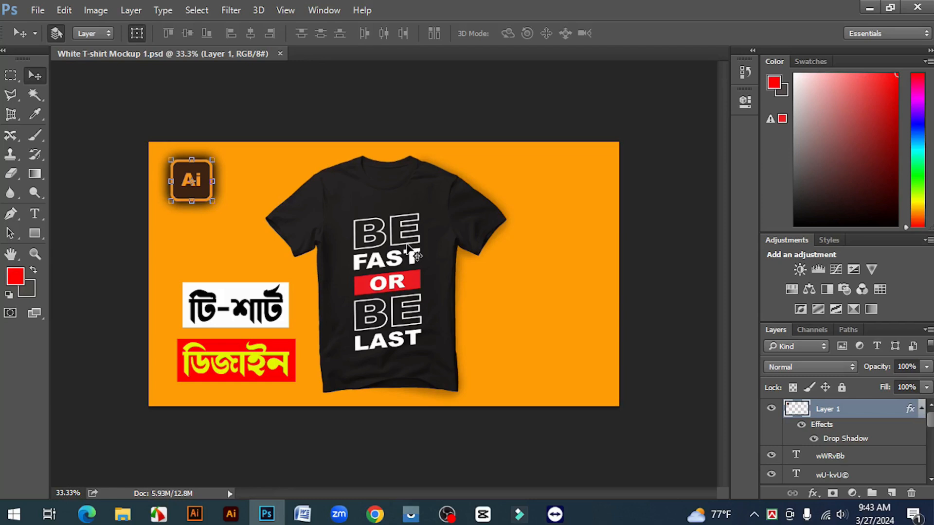
Step: Open the contents of the Place Design Here smart object for editing
{"action": "left_click", "coordinate": [371, 129]}
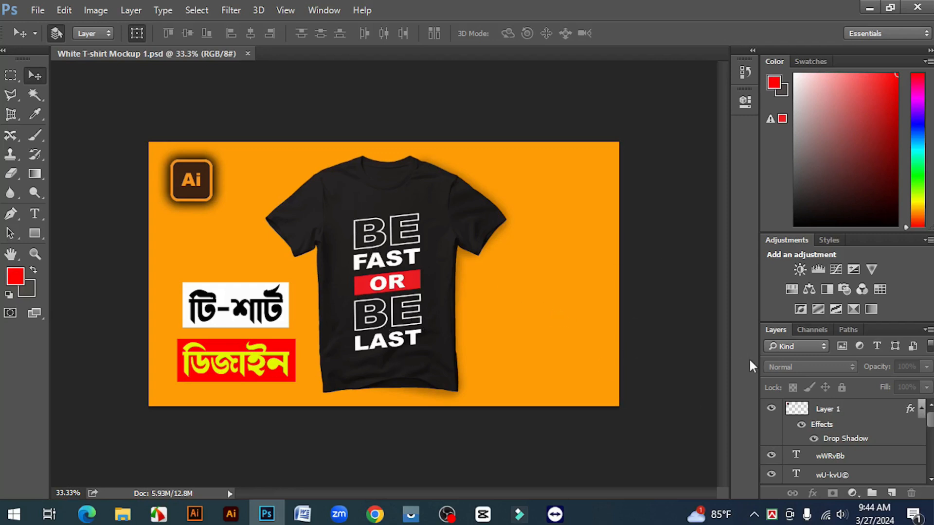
{"action": "scroll", "coordinate": [855, 438], "scroll_direction": "down", "scroll_amount": 2}
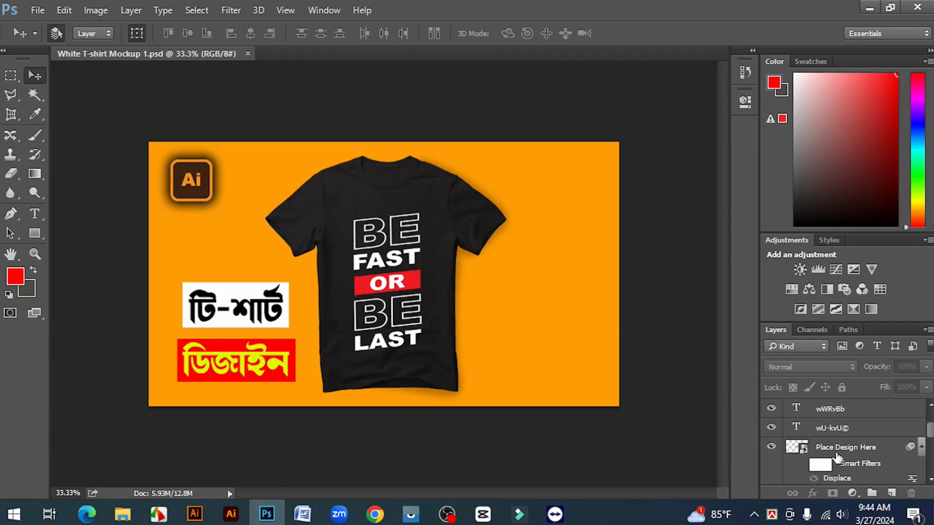
{"action": "double_click", "coordinate": [793, 448]}
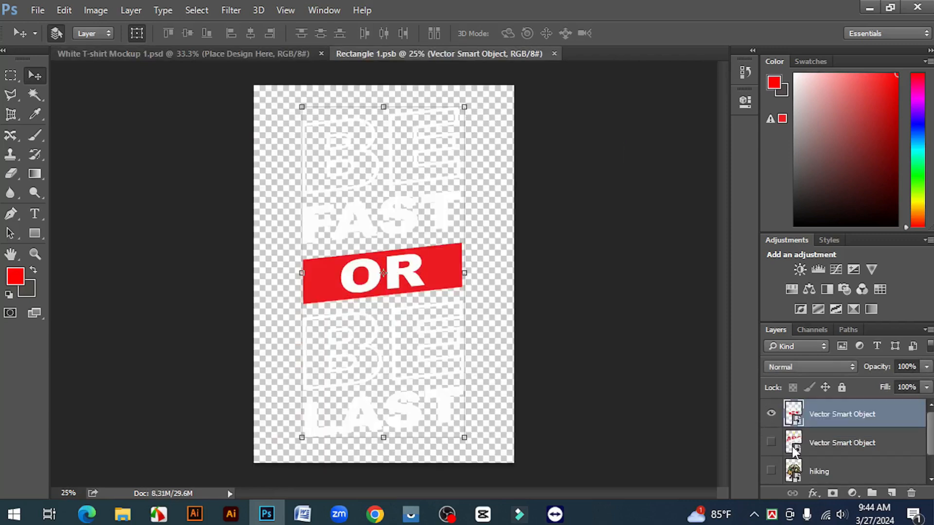
Step: Bring the blue facebook text from Illustrator into Photoshop's Rectangle 1.psb and place it near the canvas's upper edge at X 707 px, Y 439.50 px
{"action": "mouse_move", "coordinate": [195, 514]}
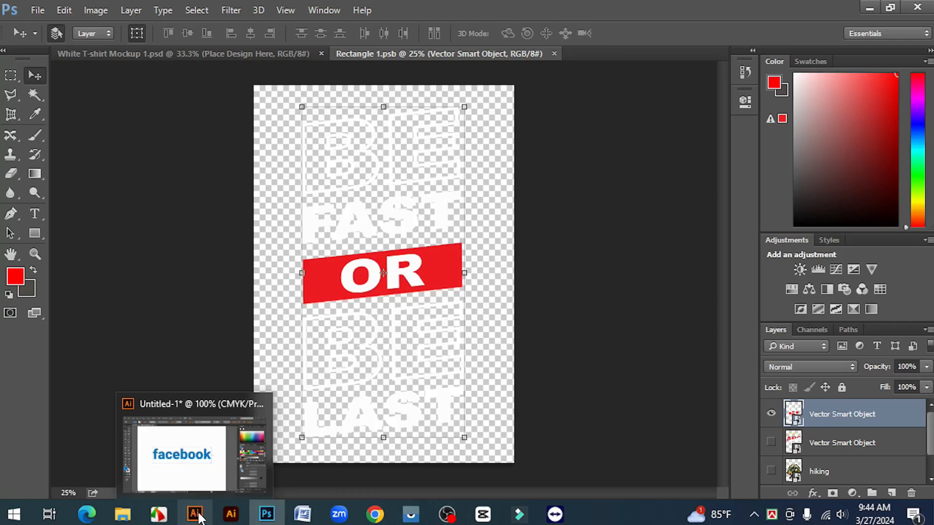
{"action": "left_click", "coordinate": [201, 480]}
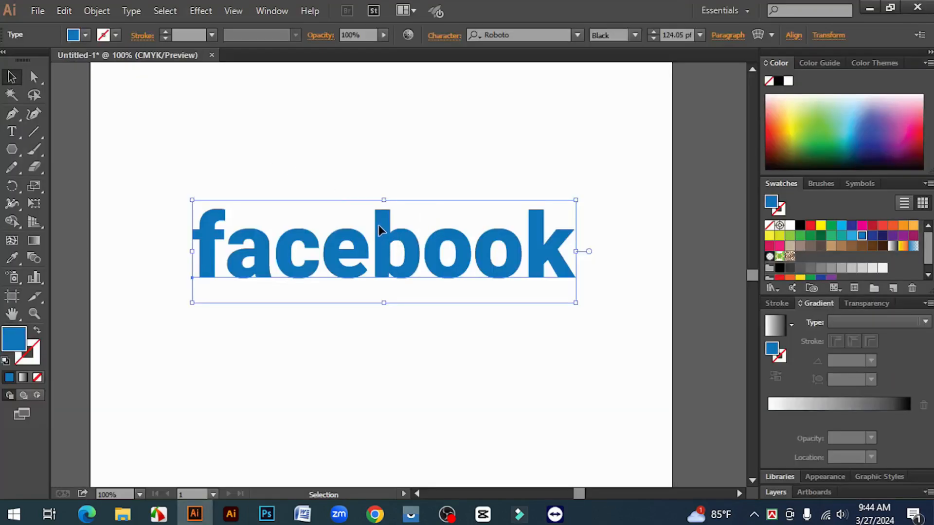
{"action": "left_click_drag", "start_coordinate": [380, 228], "coordinate": [405, 218]}
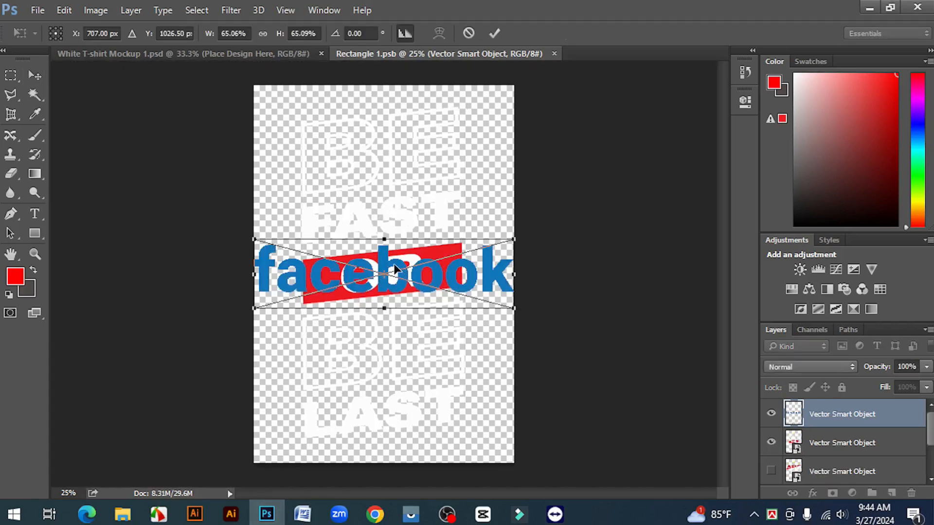
{"action": "left_click_drag", "start_coordinate": [395, 268], "coordinate": [403, 157]}
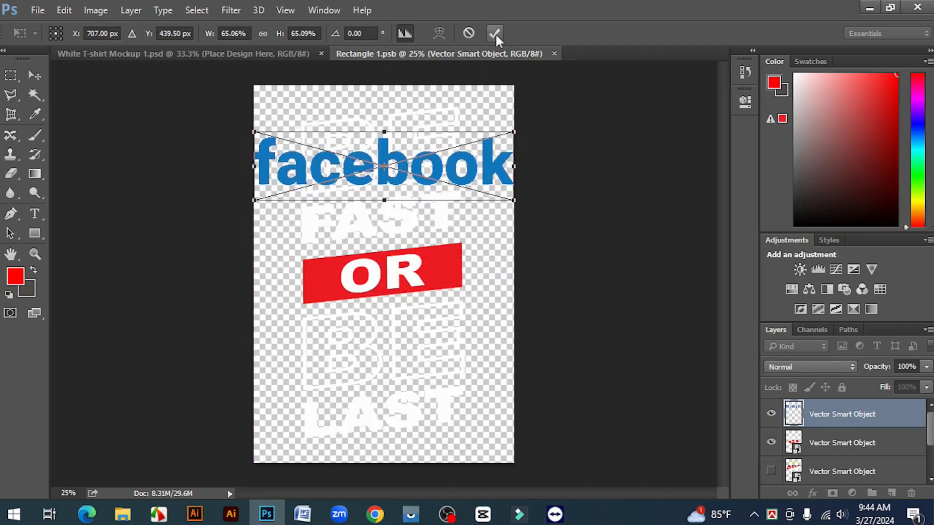
{"action": "left_click", "coordinate": [495, 34]}
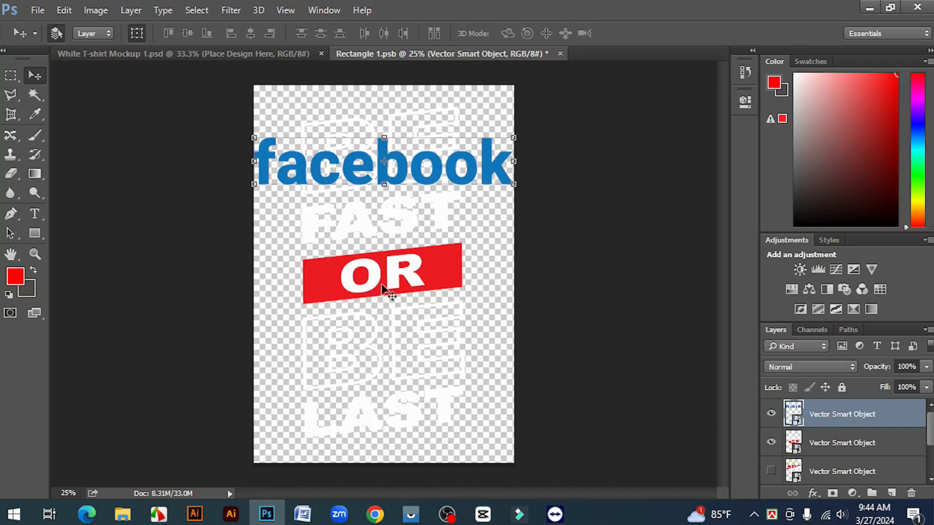
Step: Hide the BE FAST OR BE LAST artwork layer and save the smart object's contents
{"action": "left_click", "coordinate": [771, 443]}
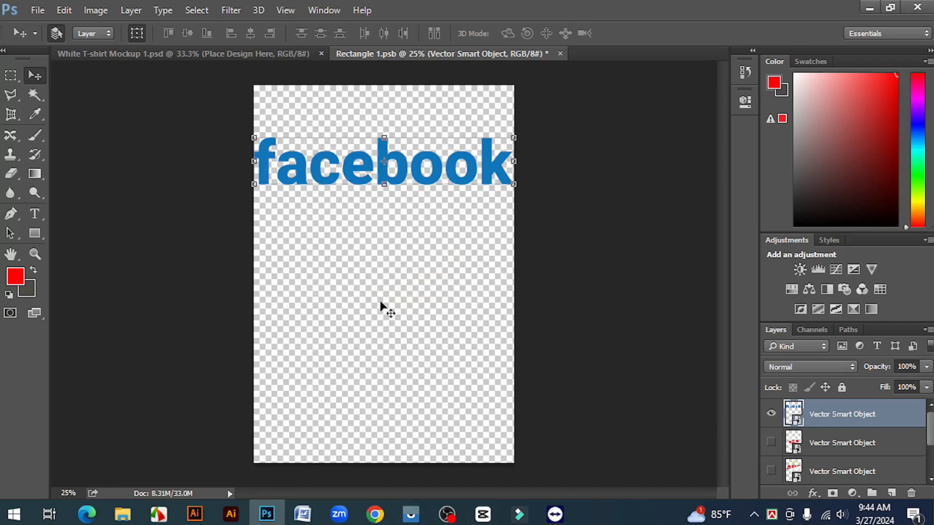
{"action": "key", "text": "ctrl+s"}
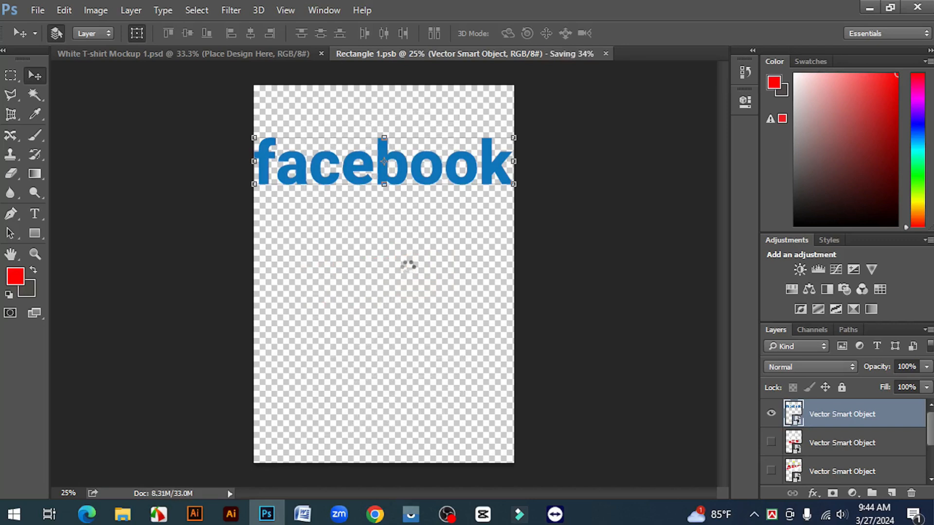
{"action": "left_click", "coordinate": [494, 210]}
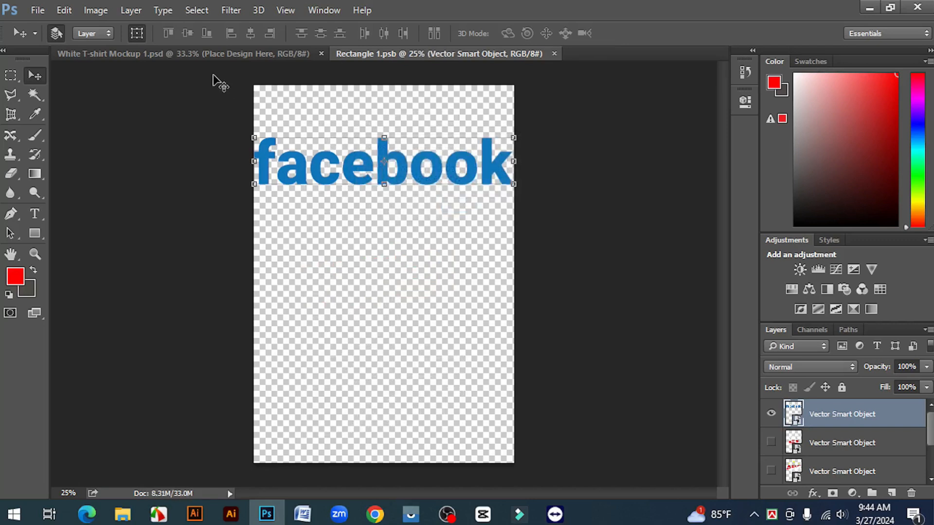
Step: Return to the White T-shirt Mockup 1 document and select the BG Color layer to view the shirt without the design's transform frame
{"action": "left_click", "coordinate": [203, 53]}
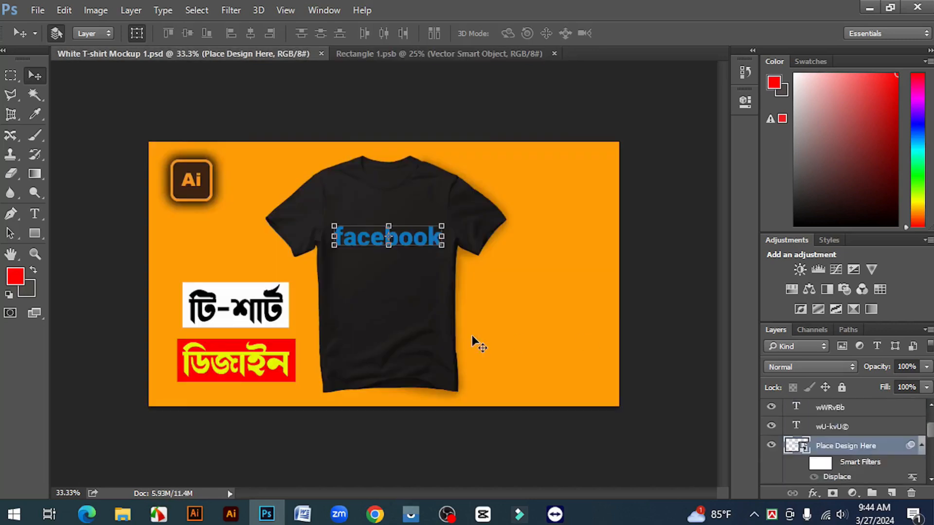
{"action": "left_click", "coordinate": [567, 273]}
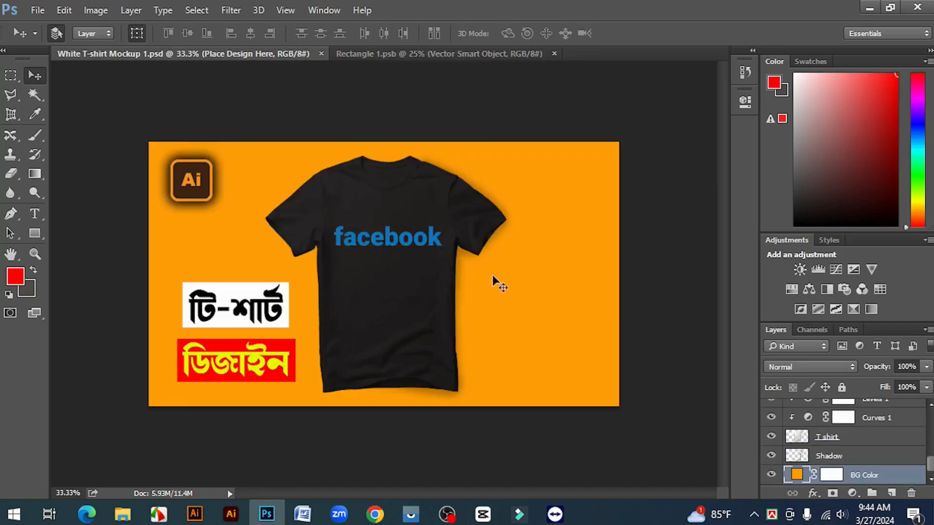
{"action": "left_click", "coordinate": [384, 256], "text": "ctrl"}
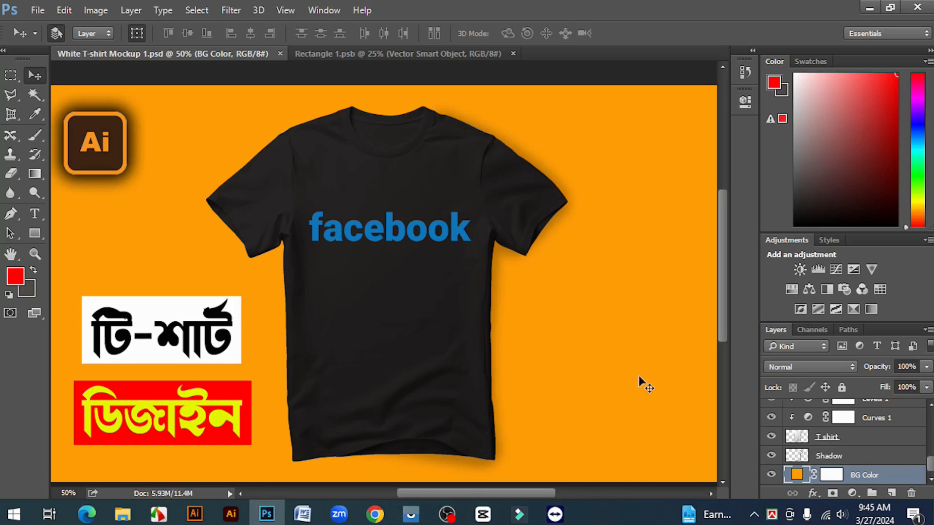
Step: Hide the Place Design Here layer and show it again to compare the T-shirt without and with the facebook design
{"action": "scroll", "coordinate": [640, 381], "scroll_direction": "up", "scroll_amount": 1}
{"action": "scroll", "coordinate": [827, 466], "scroll_direction": "up", "scroll_amount": 10}
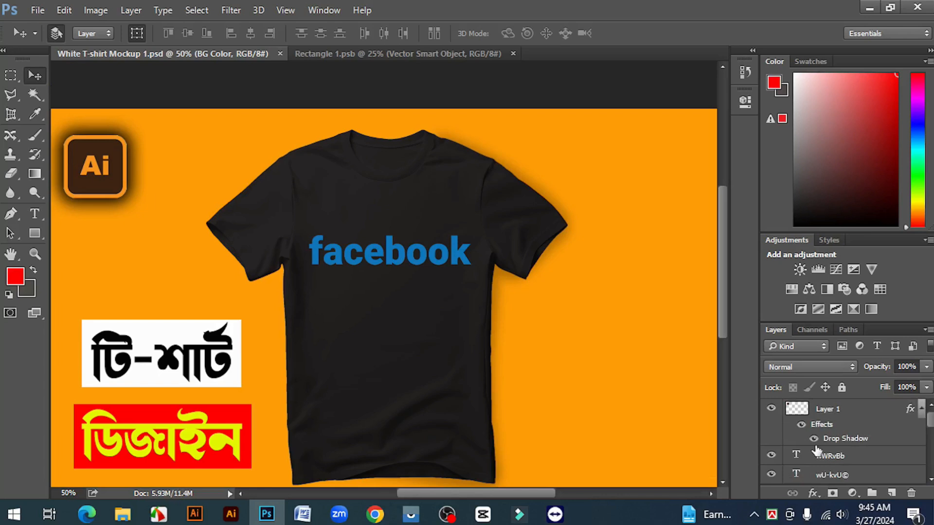
{"action": "scroll", "coordinate": [823, 455], "scroll_direction": "down", "scroll_amount": 3}
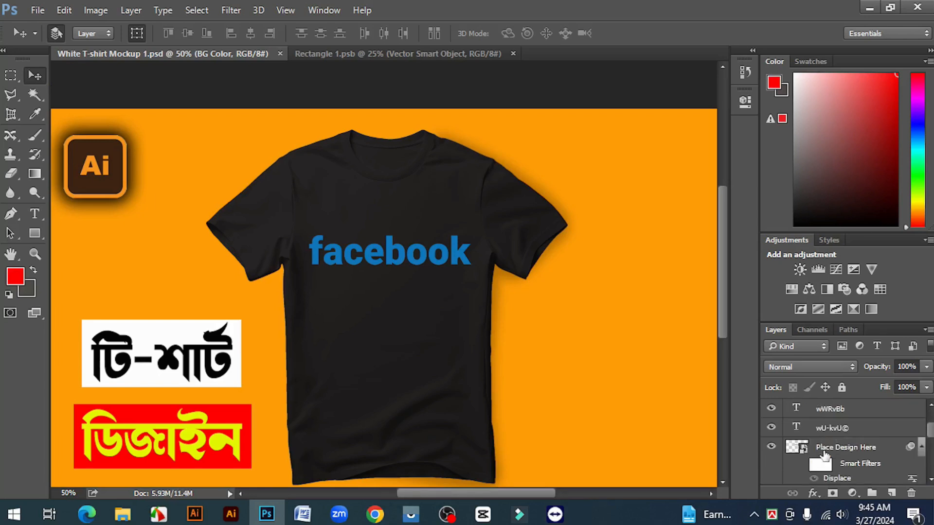
{"action": "left_click", "coordinate": [771, 447]}
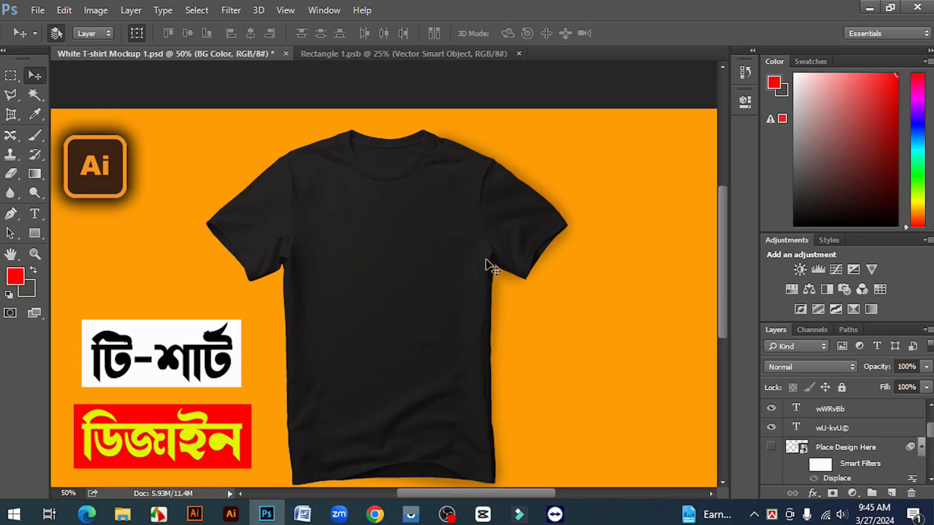
{"action": "left_click", "coordinate": [771, 447]}
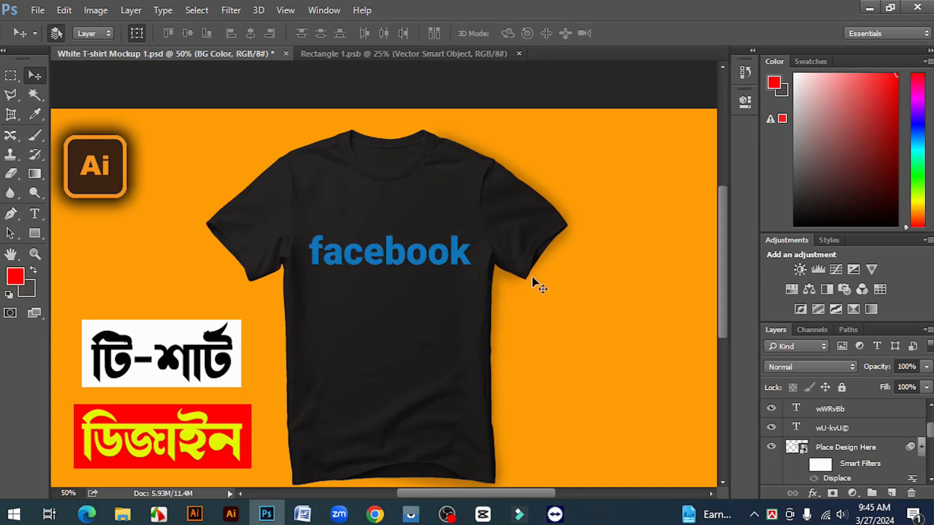
{"action": "scroll", "coordinate": [537, 293], "scroll_direction": "down", "scroll_amount": 2}
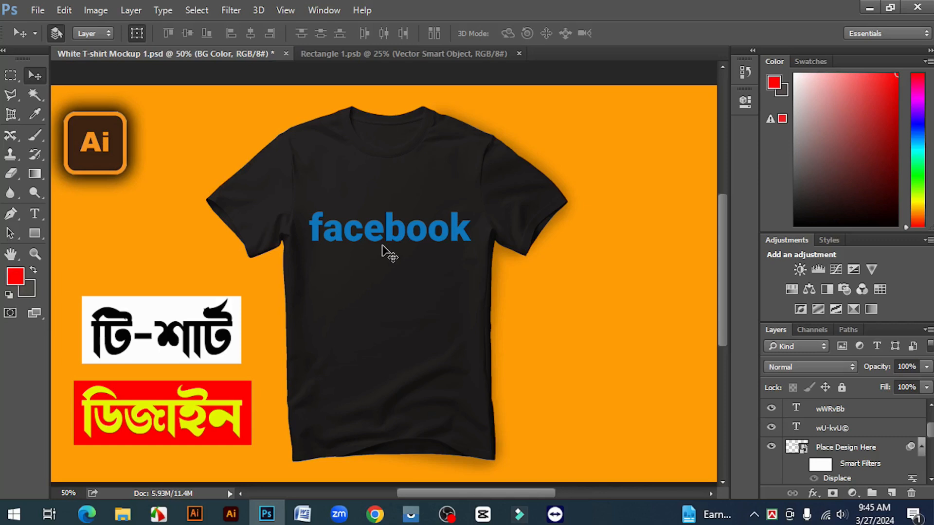
{"action": "scroll", "coordinate": [382, 246], "scroll_direction": "down", "scroll_amount": 1}
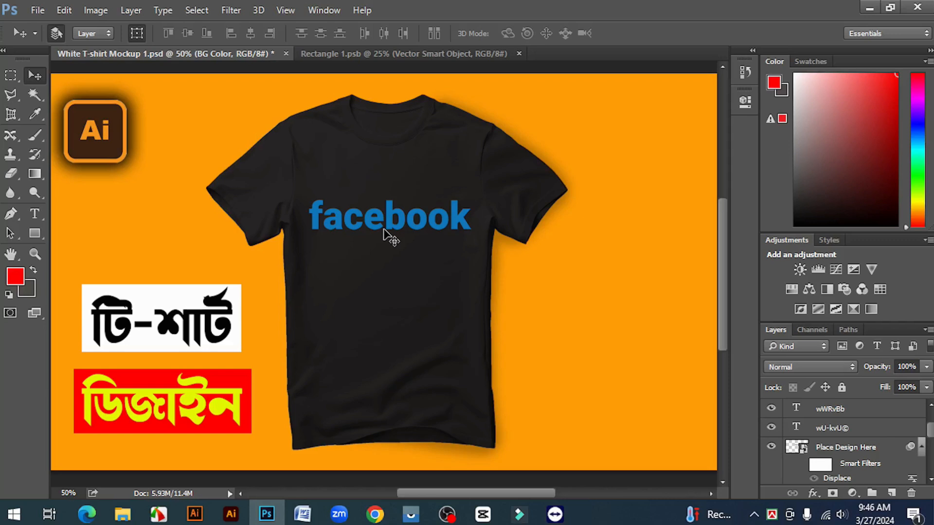
{"action": "scroll", "coordinate": [390, 237], "scroll_direction": "down", "scroll_amount": 1}
{"action": "scroll", "coordinate": [390, 237], "scroll_direction": "up", "scroll_amount": 1}
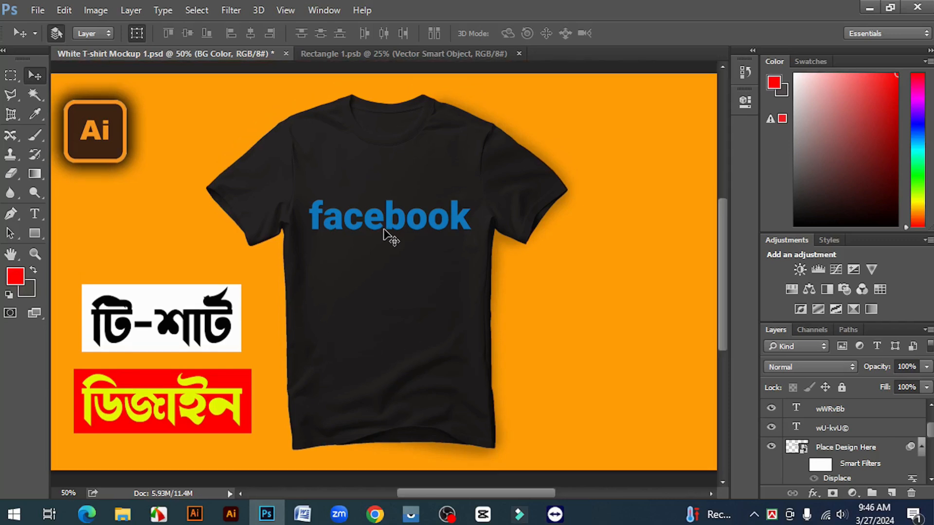